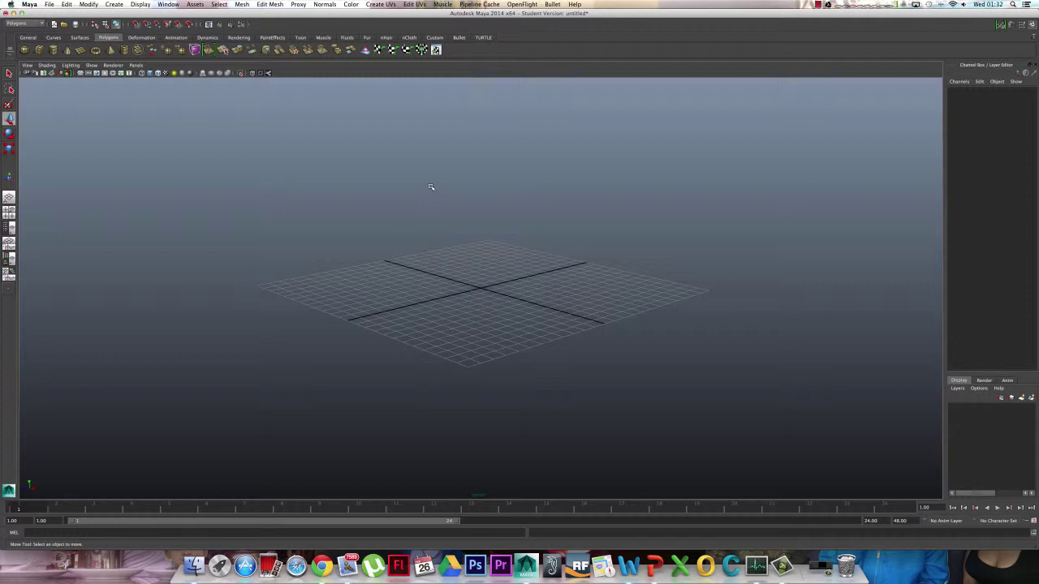
# Draw a polygon sphere at the centre of the grid, raise it just above the grid, and key its transforms
pyautogui.scroll(8, 413, 200)
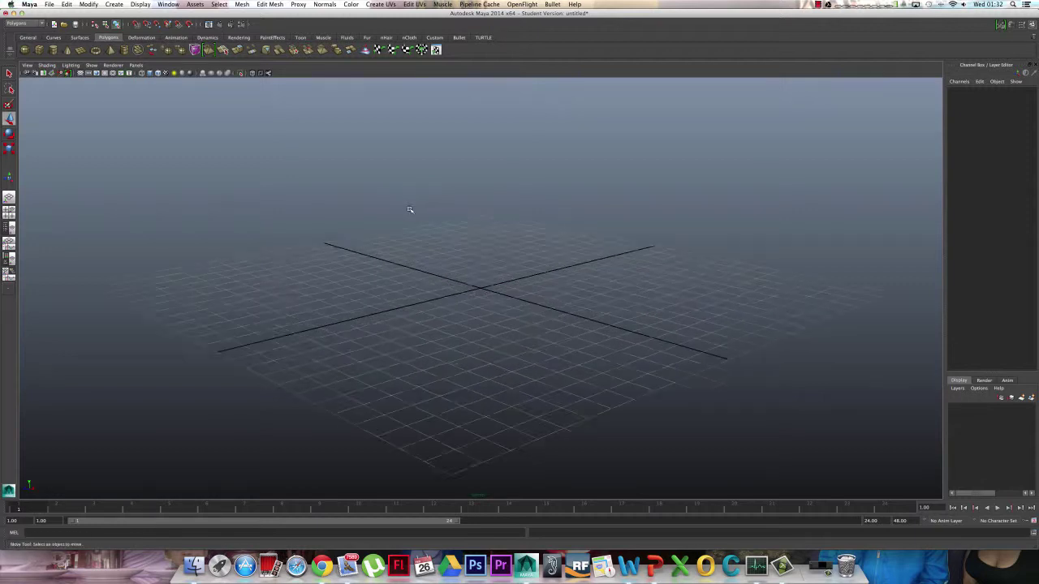
pyautogui.keyDown('alt'); pyautogui.moveTo(368, 194); pyautogui.dragTo(366, 157); pyautogui.keyUp('alt')
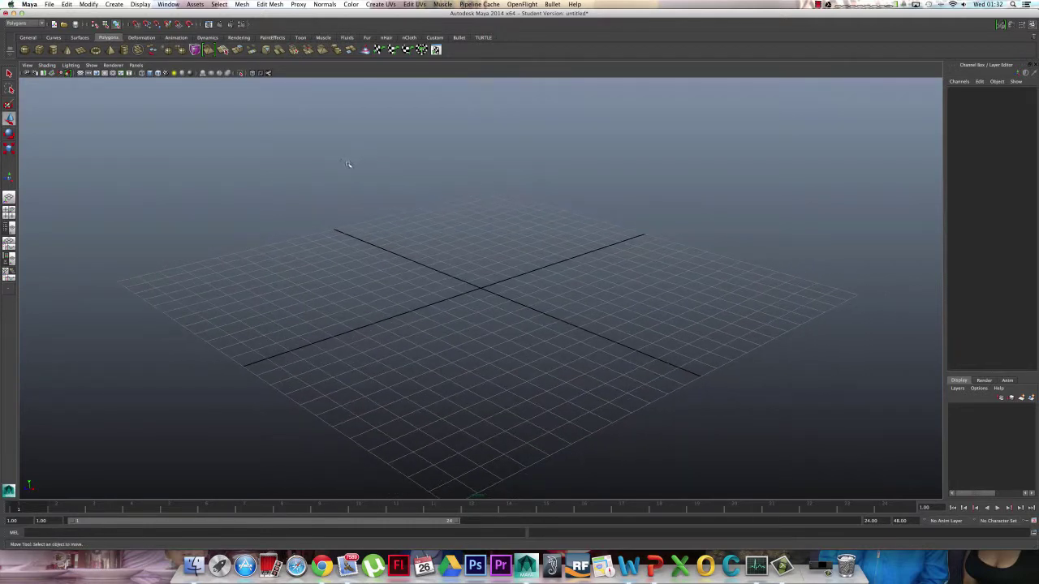
pyautogui.scroll(-3, 334, 164)
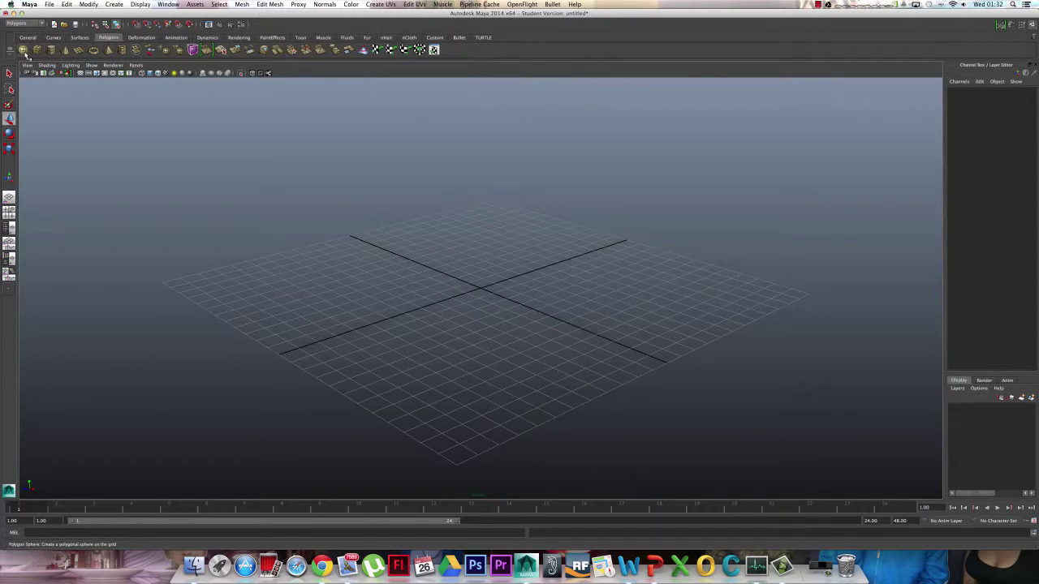
pyautogui.click(25, 53)
pyautogui.moveTo(447, 274); pyautogui.dragTo(460, 290)
pyautogui.moveTo(448, 254); pyautogui.dragTo(505, 241)
pyautogui.press('r')
pyautogui.press('w')
pyautogui.press('s')
pyautogui.moveTo(453, 274); pyautogui.dragTo(505, 274)
pyautogui.click(524, 192)
# Draw a polygon plane in front of the sphere and scale it up uniformly into a large floor
pyautogui.keyDown('alt'); pyautogui.moveTo(523, 193); pyautogui.dragTo(492, 185); pyautogui.keyUp('alt')
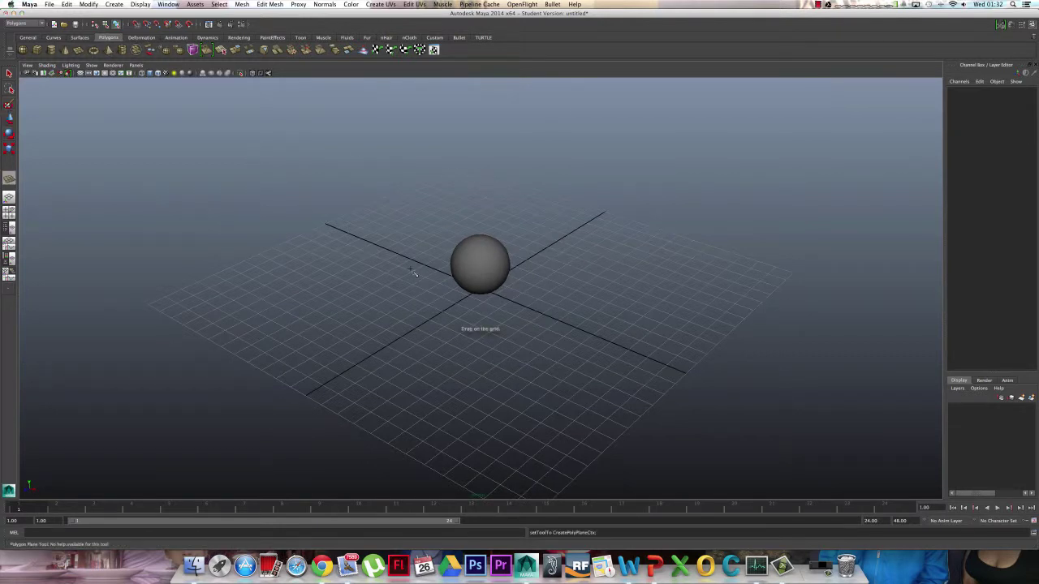
pyautogui.moveTo(417, 270); pyautogui.dragTo(461, 395)
pyautogui.press('r')
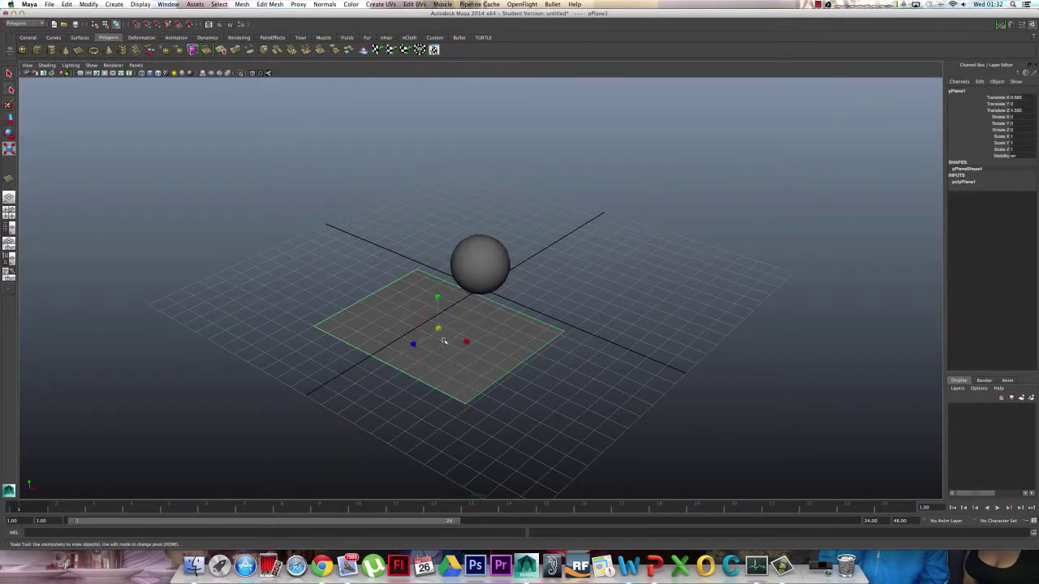
pyautogui.moveTo(437, 327); pyautogui.dragTo(630, 327)
pyautogui.press('w')
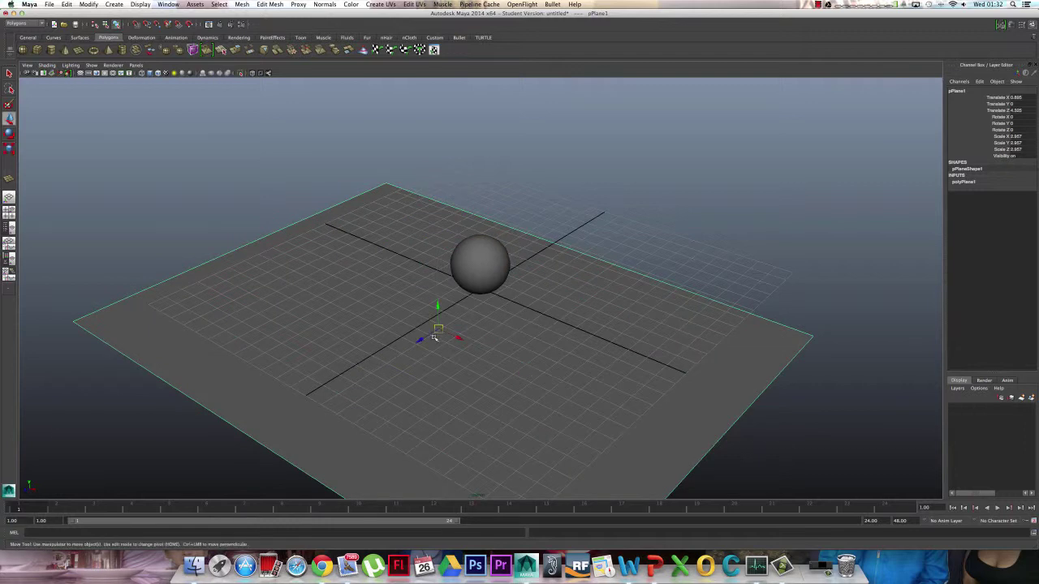
# Move the floor plane back along Z beneath the sphere and scale it to about 3.71 along Z
pyautogui.moveTo(419, 341); pyautogui.dragTo(516, 302)
pyautogui.press('e')
pyautogui.press('r')
pyautogui.click(337, 186)
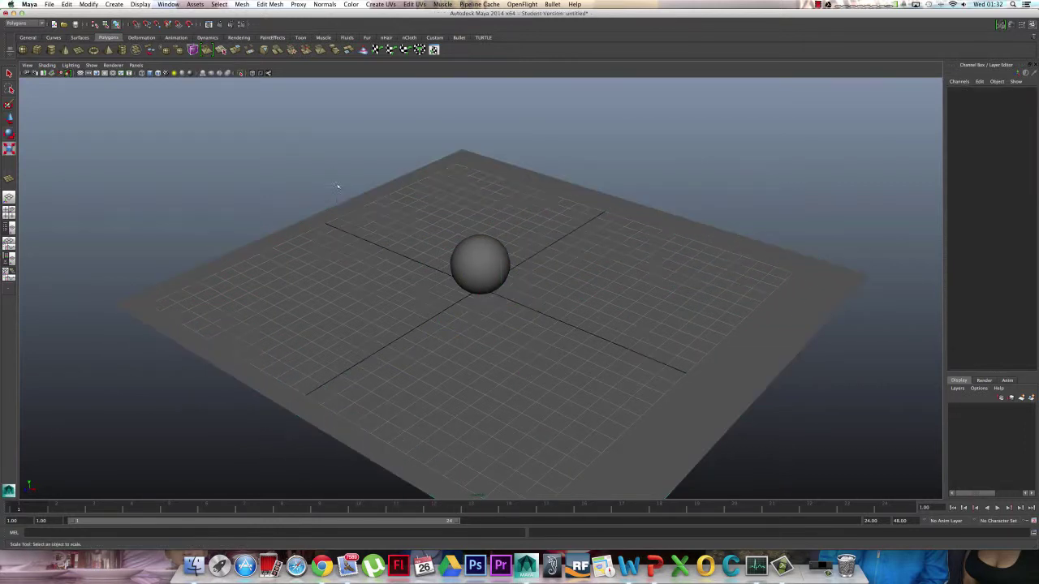
# Extrude two adjacent edges of the floor plane straight up to form a side wall and a back wall
pyautogui.keyDown('alt'); pyautogui.moveTo(294, 198); pyautogui.dragTo(338, 204); pyautogui.keyUp('alt')
pyautogui.click(289, 221)
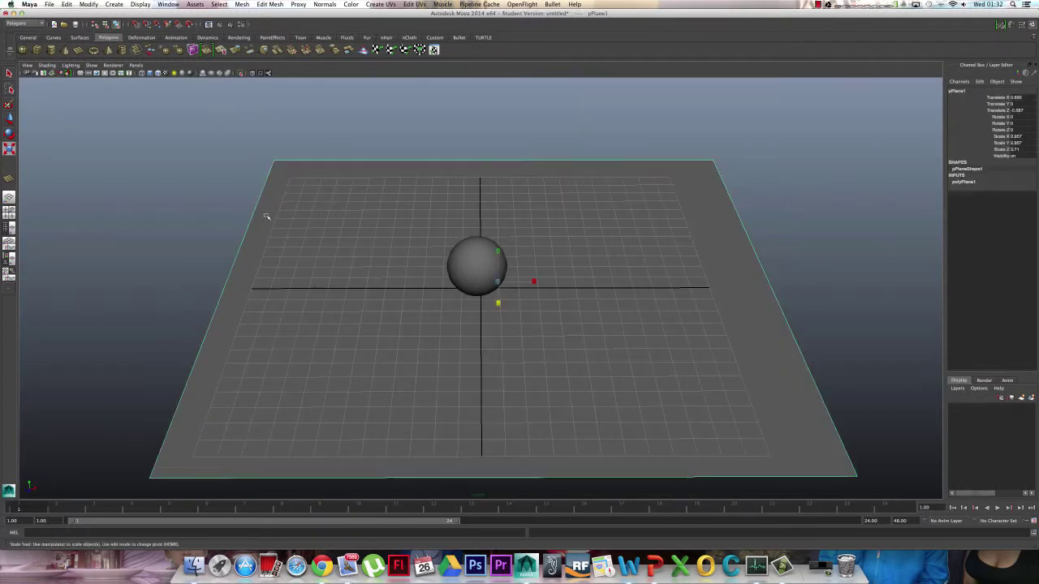
pyautogui.moveTo(267, 217); pyautogui.dragTo(273, 203, button='right')
pyautogui.click(257, 209)
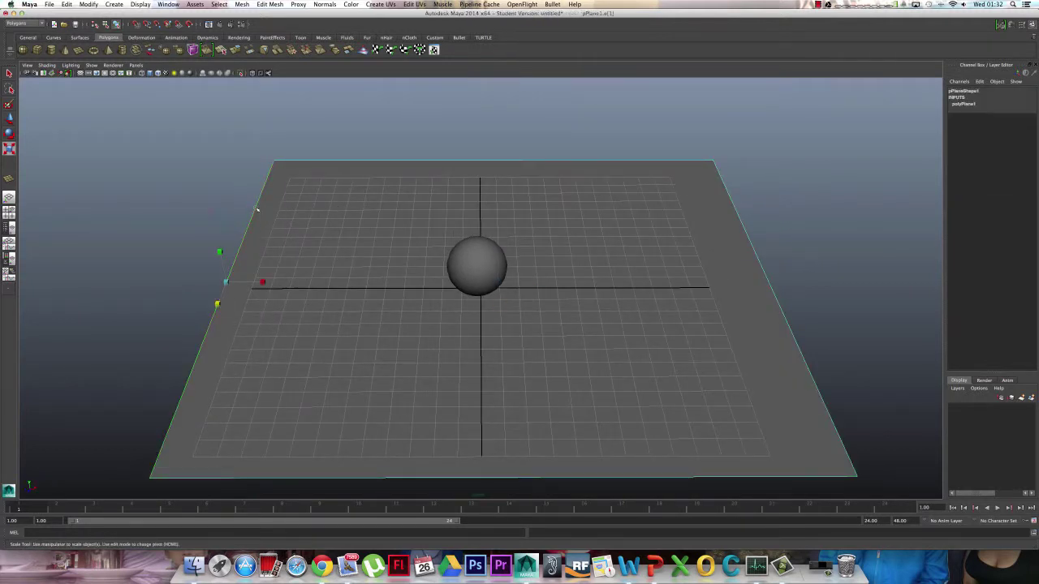
pyautogui.click(339, 162)
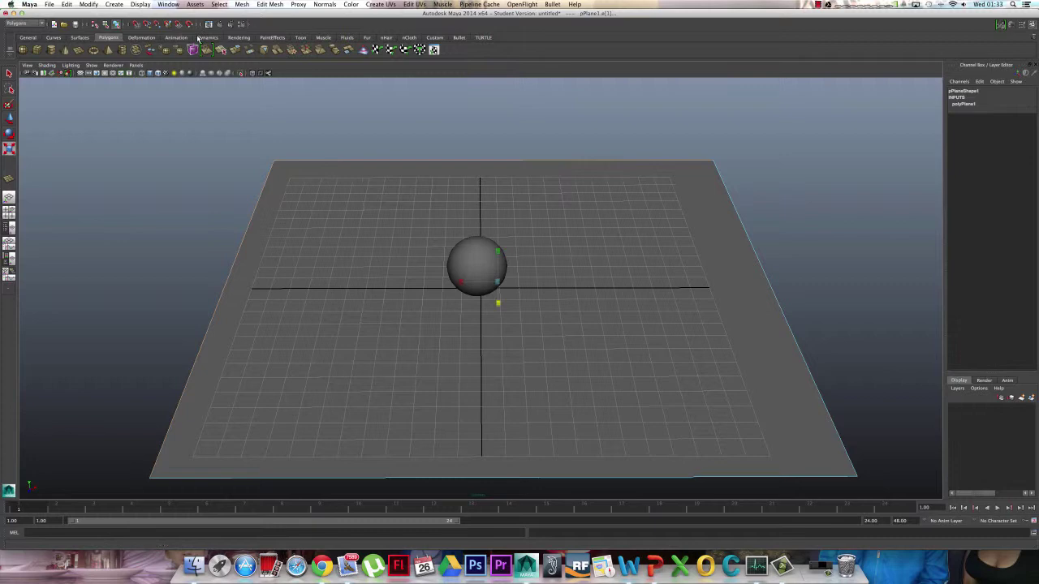
pyautogui.click(268, 4)
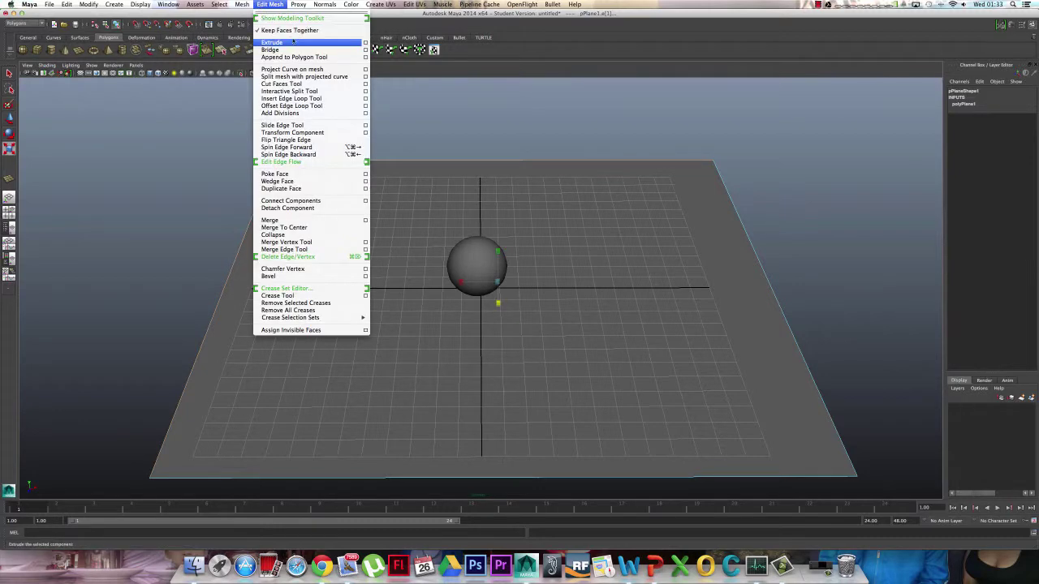
pyautogui.click(276, 43)
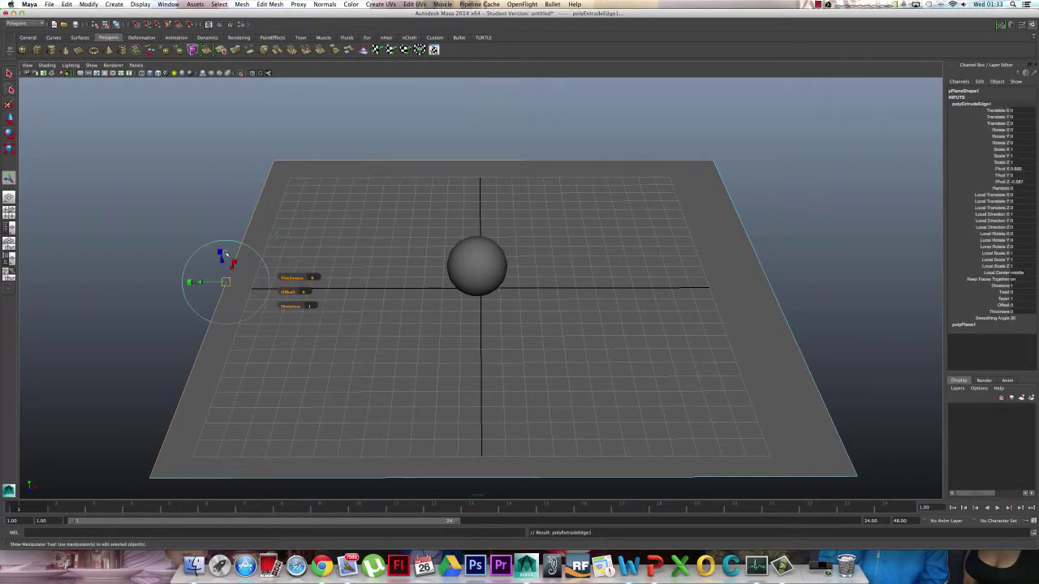
pyautogui.click(221, 254)
pyautogui.moveTo(489, 272); pyautogui.dragTo(463, 122)
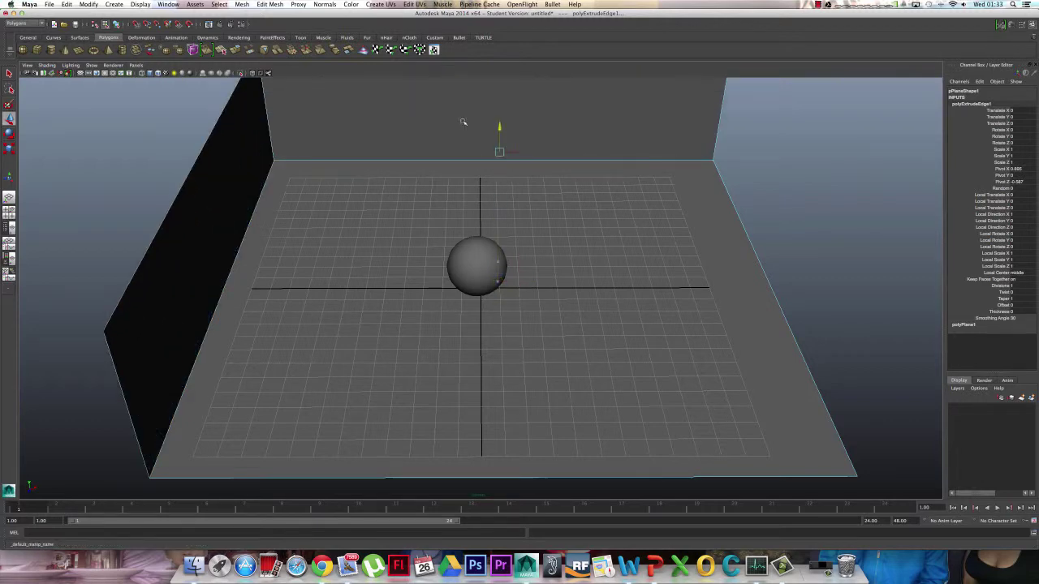
pyautogui.keyDown('alt'); pyautogui.moveTo(531, 211); pyautogui.dragTo(499, 81); pyautogui.keyUp('alt')
pyautogui.click(807, 351)
# Move the sphere across the floor towards the corner where the two walls meet
pyautogui.keyDown('alt'); pyautogui.moveTo(807, 353); pyautogui.dragTo(833, 357); pyautogui.keyUp('alt')
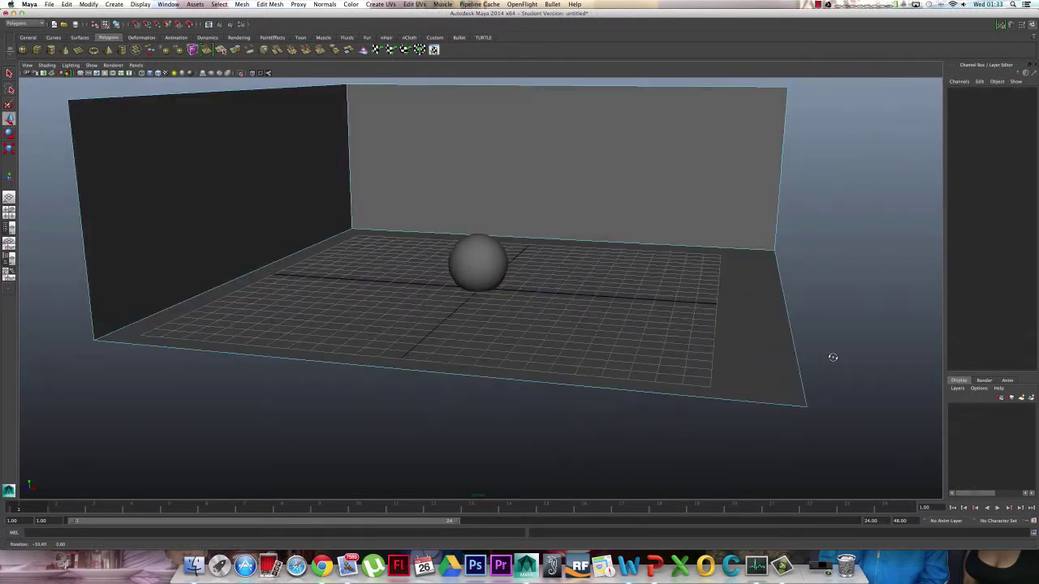
pyautogui.keyDown('alt'); pyautogui.moveTo(823, 308); pyautogui.dragTo(717, 216); pyautogui.keyUp('alt')
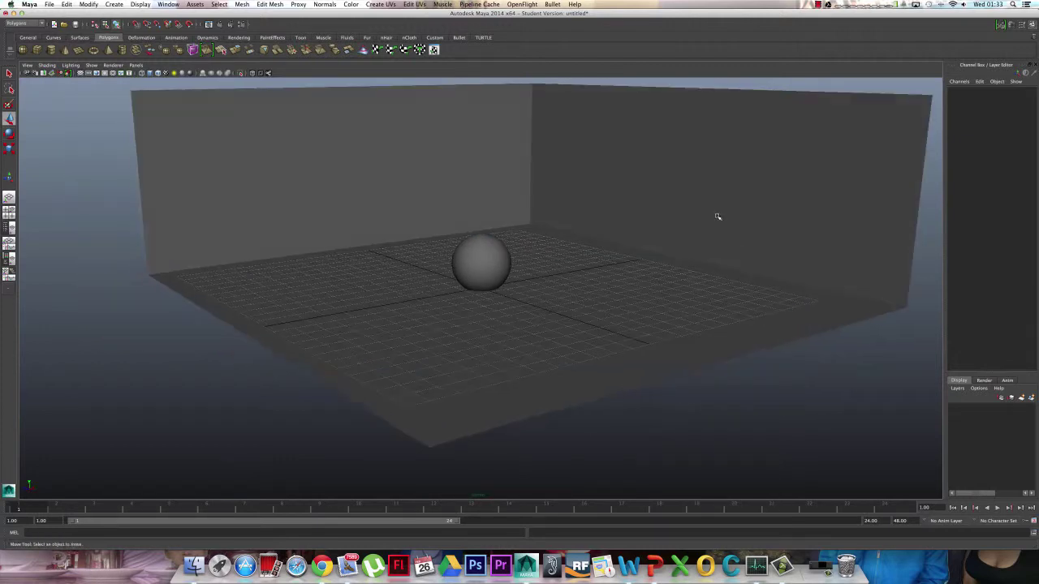
pyautogui.click(732, 257)
pyautogui.keyDown('alt'); pyautogui.moveTo(661, 274); pyautogui.dragTo(555, 134); pyautogui.keyUp('alt')
pyautogui.click(487, 268)
pyautogui.click(411, 186)
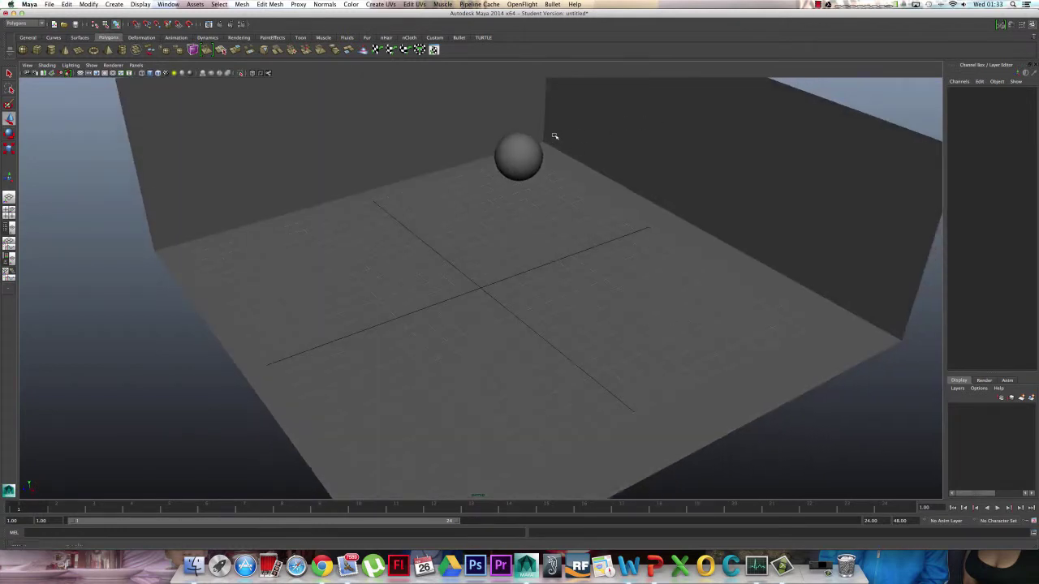
pyautogui.click(220, 568)
pyautogui.hscroll(5, 642, 352)
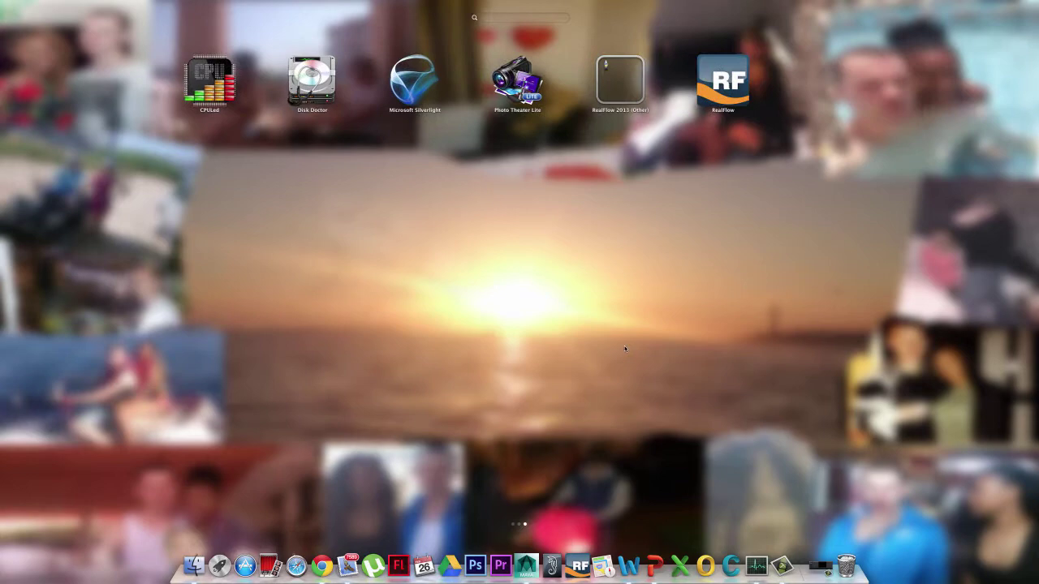
pyautogui.hscroll(-5, 178, 105)
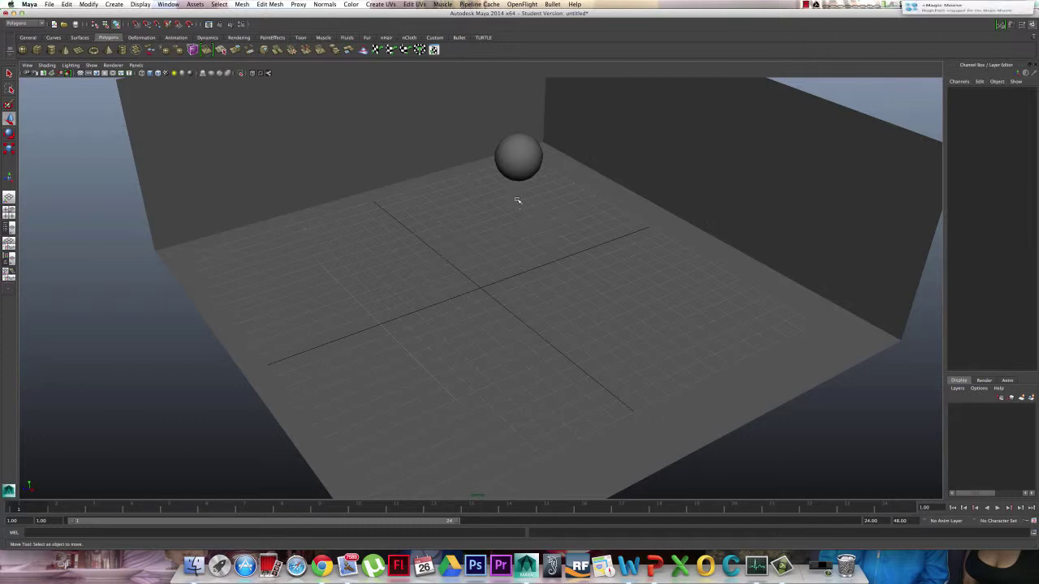
# Move the sphere farther back along Z, deeper into the corner of the two walls
pyautogui.scroll(1, 536, 183)
pyautogui.keyDown('alt'); pyautogui.moveTo(547, 185); pyautogui.dragTo(483, 206); pyautogui.keyUp('alt')
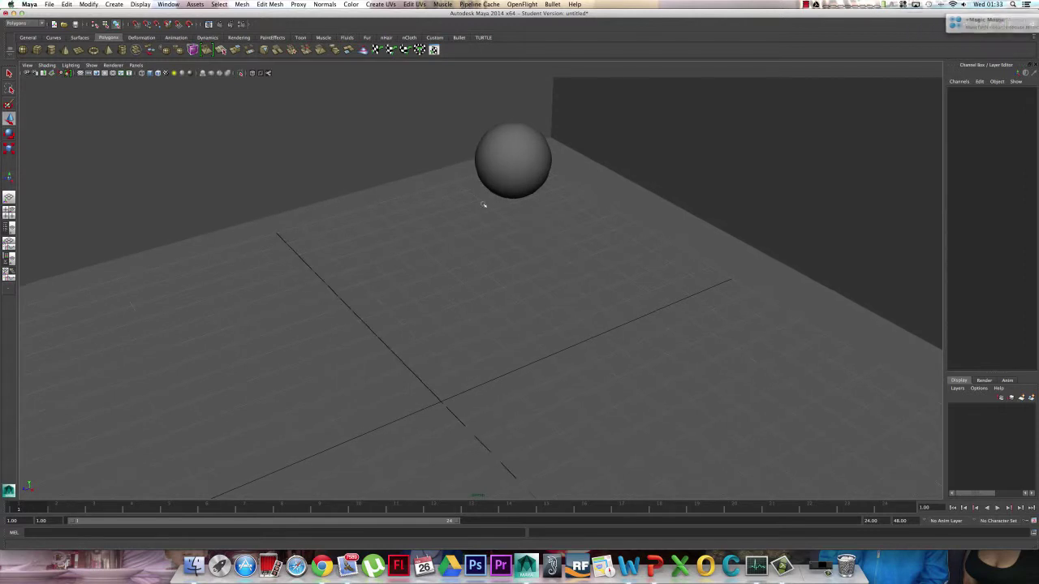
pyautogui.click(506, 168)
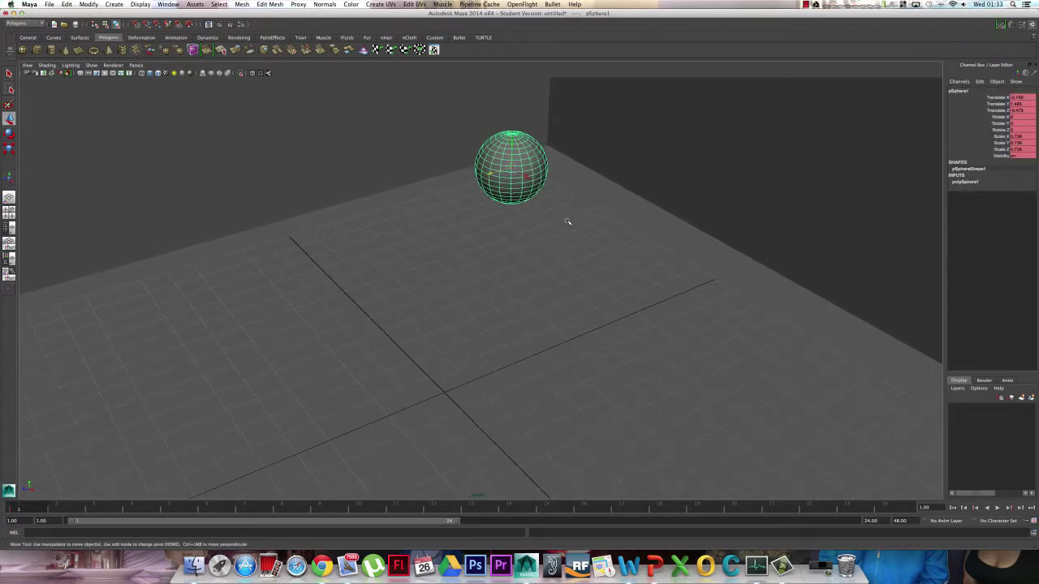
pyautogui.keyDown('alt'); pyautogui.moveTo(569, 221); pyautogui.dragTo(487, 212); pyautogui.keyUp('alt')
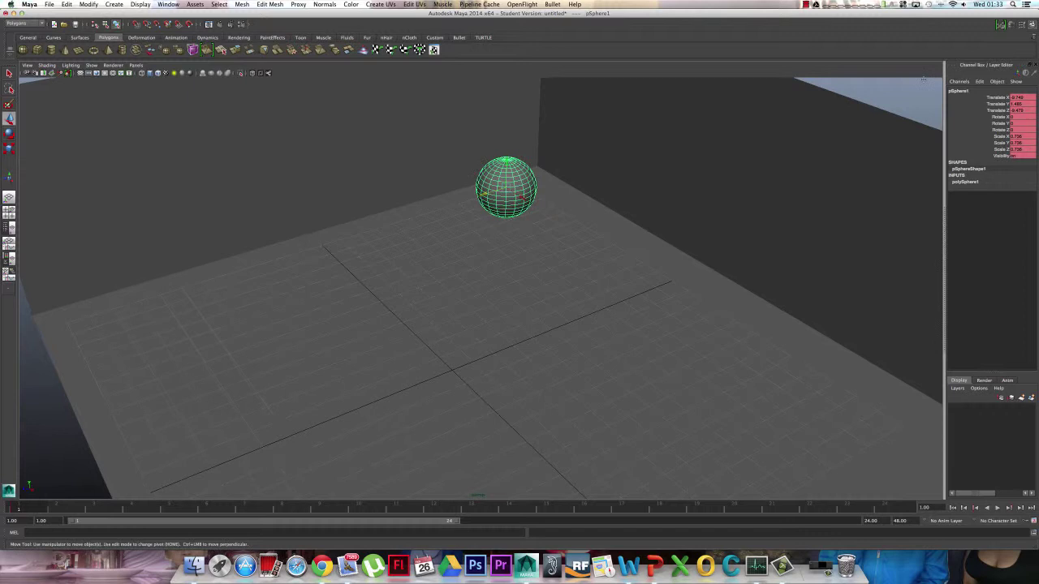
pyautogui.click(791, 116)
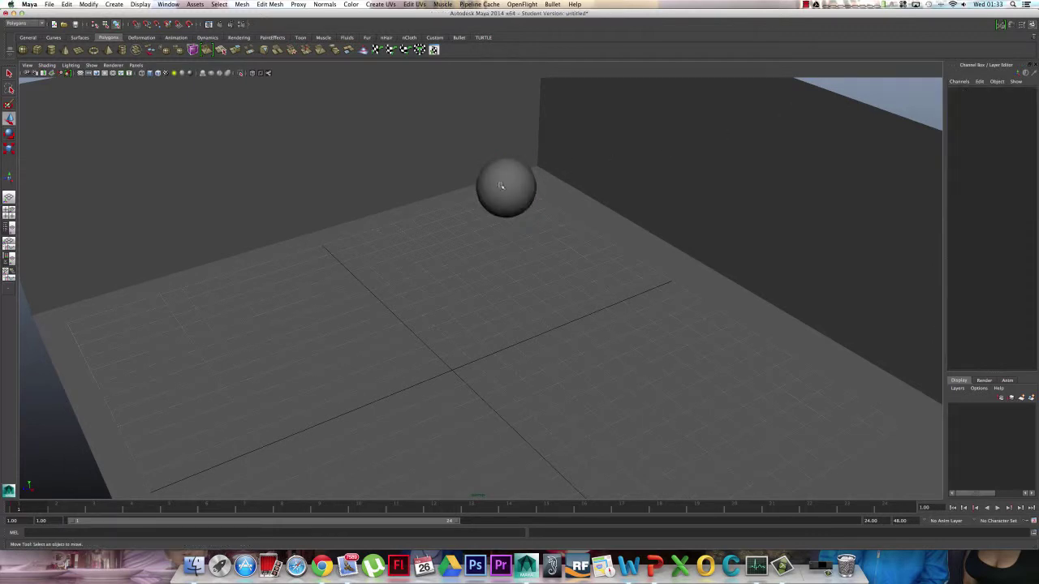
pyautogui.click(501, 186)
pyautogui.moveTo(558, 202)
pyautogui.keyDown('alt'); pyautogui.mouseDown()
pyautogui.moveTo(515, 260)
pyautogui.moveTo(529, 262)
pyautogui.moveTo(515, 243)
pyautogui.moveTo(487, 252)
pyautogui.mouseUp(); pyautogui.keyUp('alt')
pyautogui.click(463, 247)
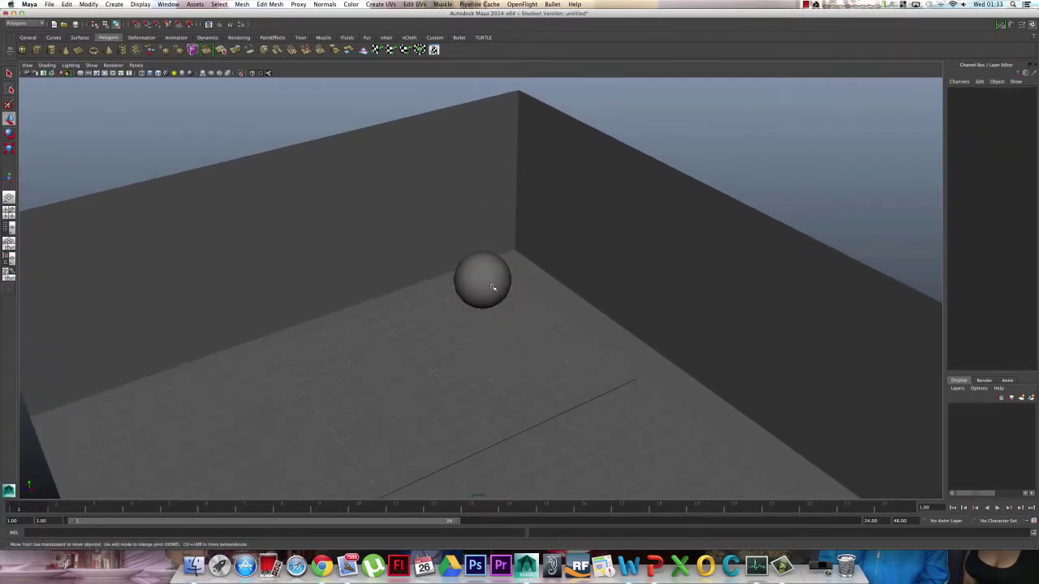
pyautogui.click(467, 288)
pyautogui.moveTo(467, 288); pyautogui.dragTo(495, 281)
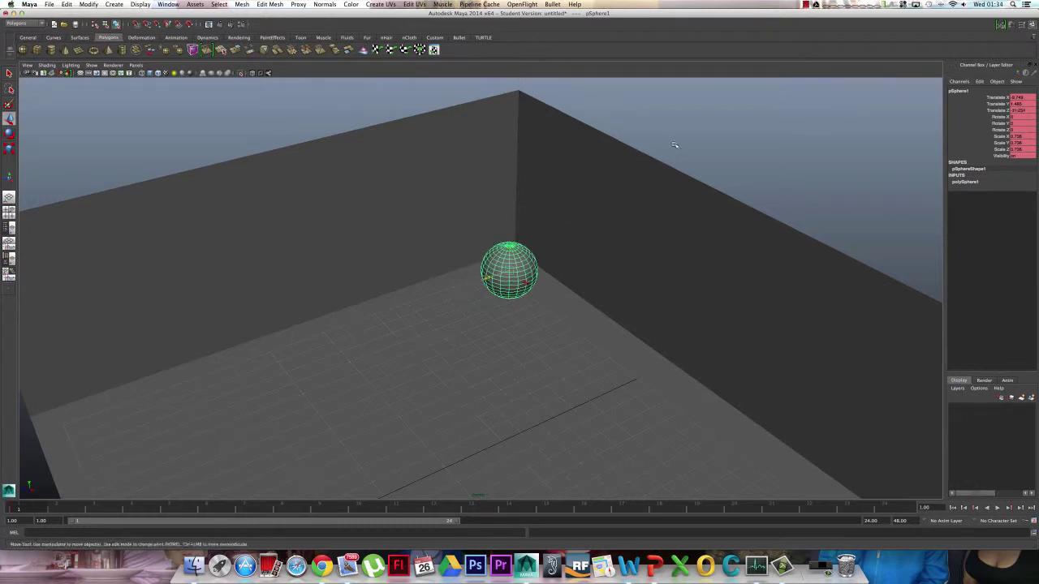
pyautogui.click(507, 237)
# Render the current perspective view with mental ray, and close the render window
pyautogui.click(209, 26)
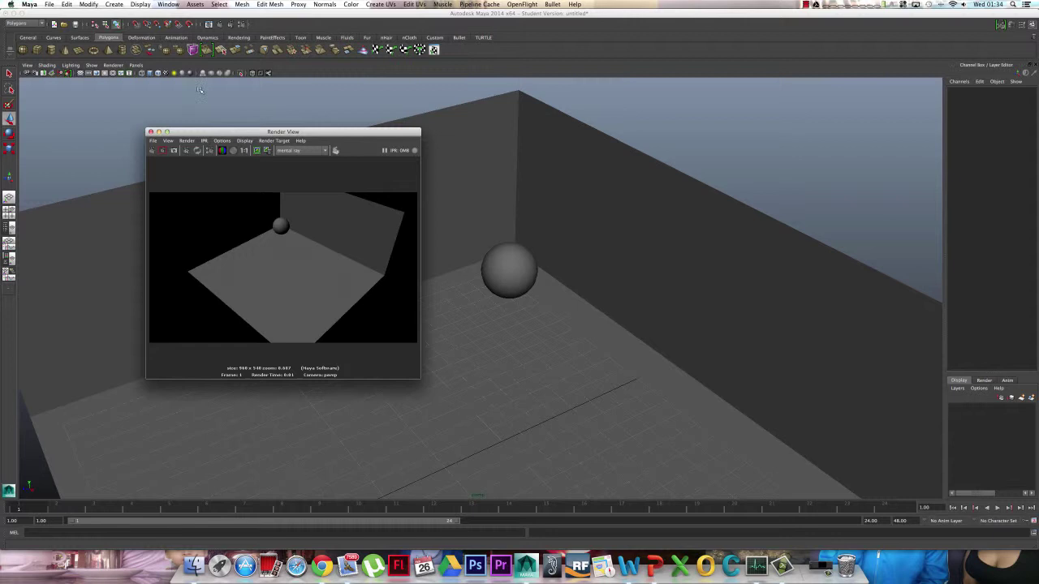
pyautogui.click(154, 152)
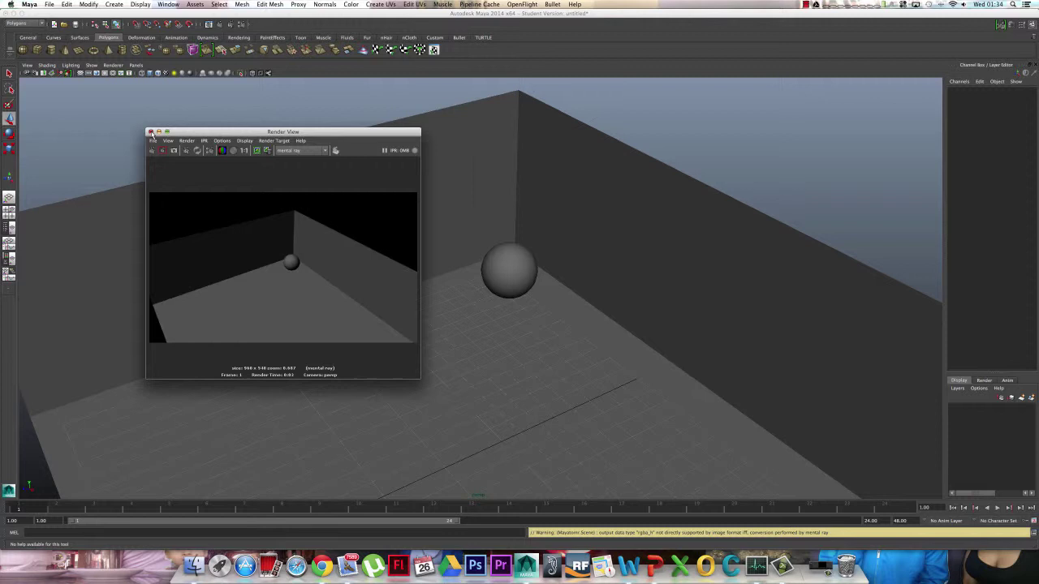
pyautogui.click(150, 132)
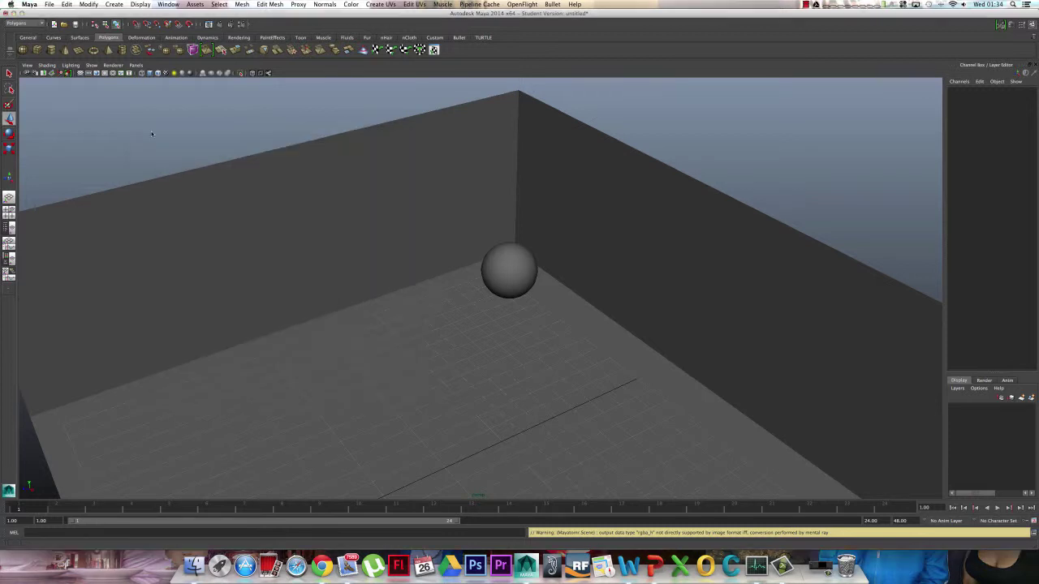
# Choose mental ray as the renderer in the Render Settings and recheck the renderer choice
pyautogui.scroll(3, 512, 201)
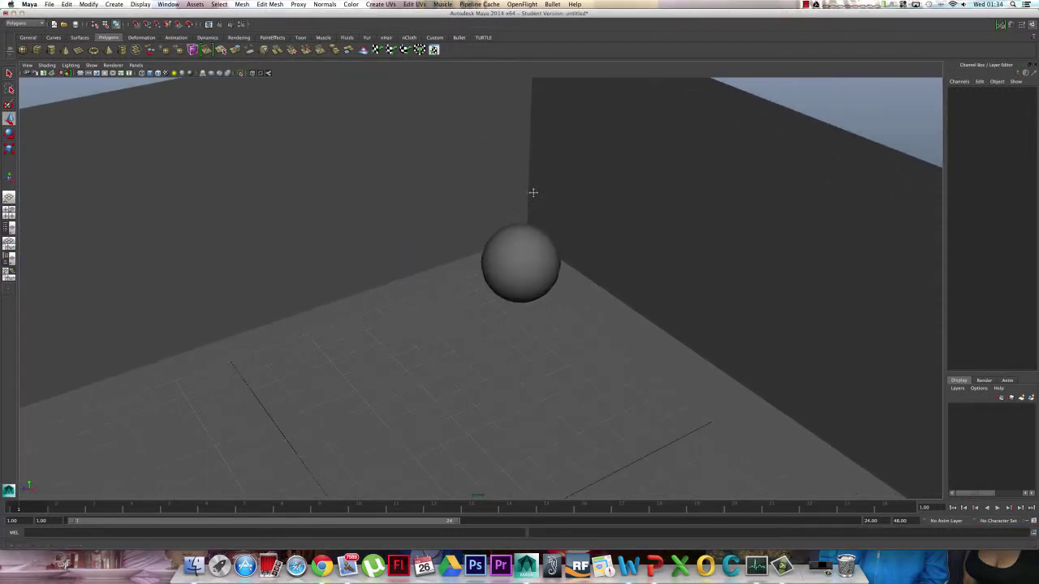
pyautogui.scroll(-2, 462, 217)
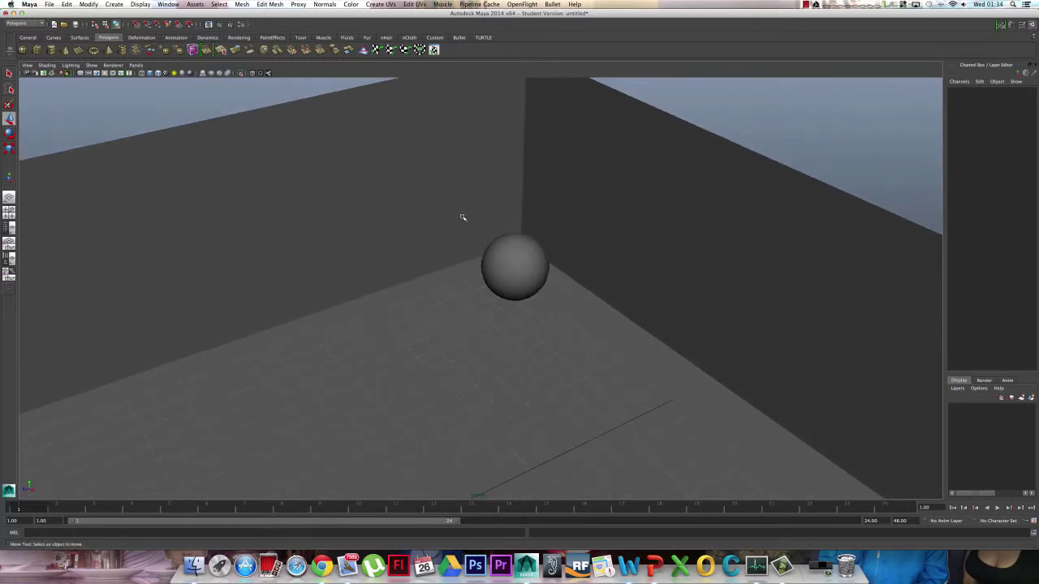
pyautogui.click(241, 25)
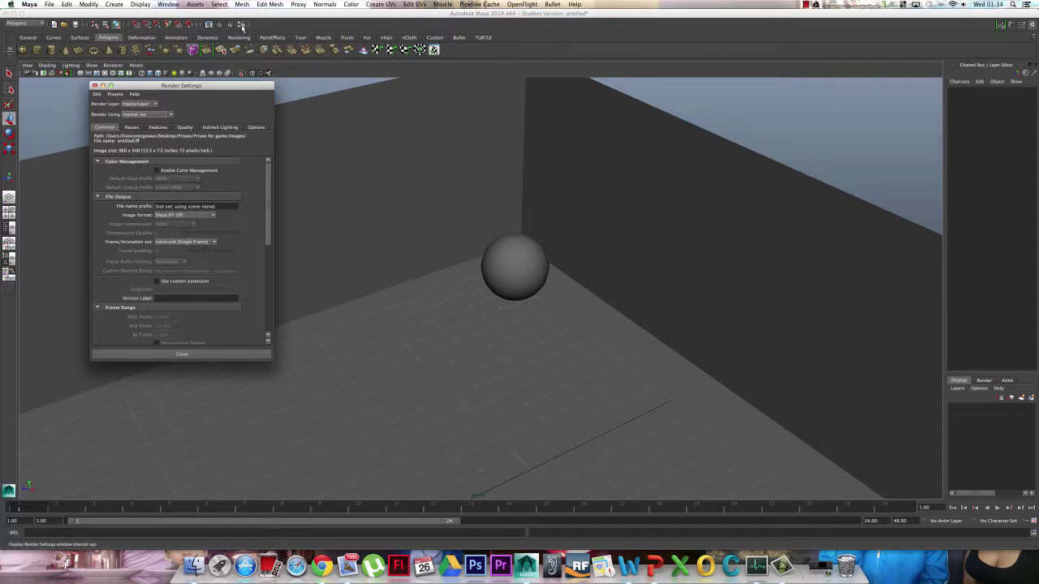
pyautogui.click(143, 115)
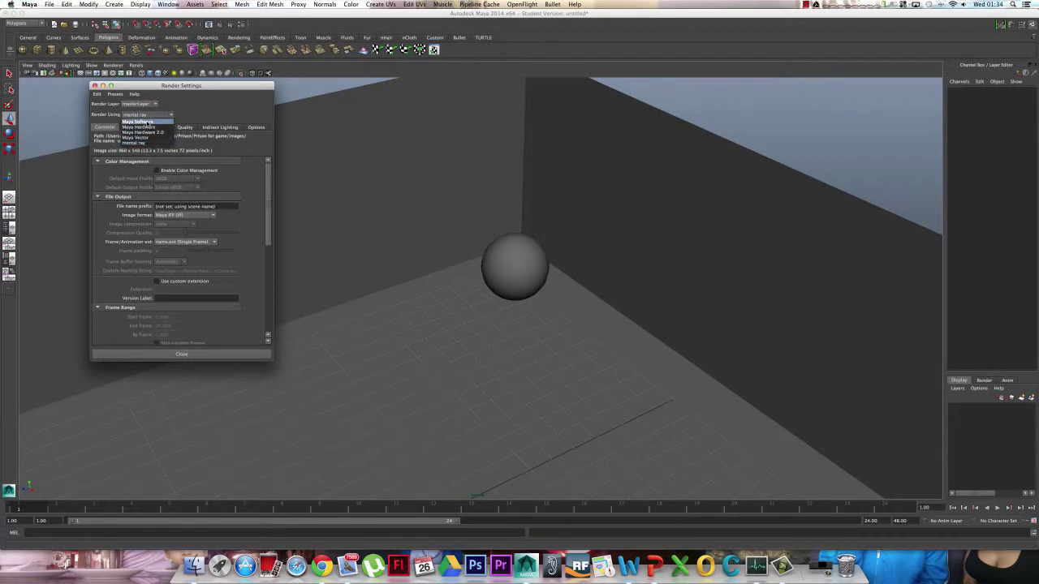
pyautogui.click(147, 144)
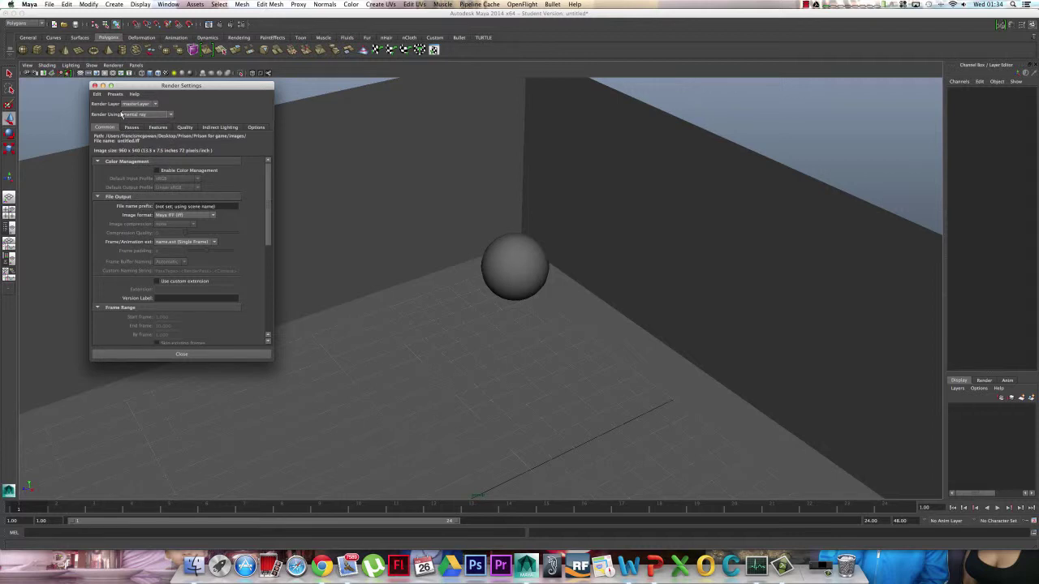
pyautogui.click(184, 354)
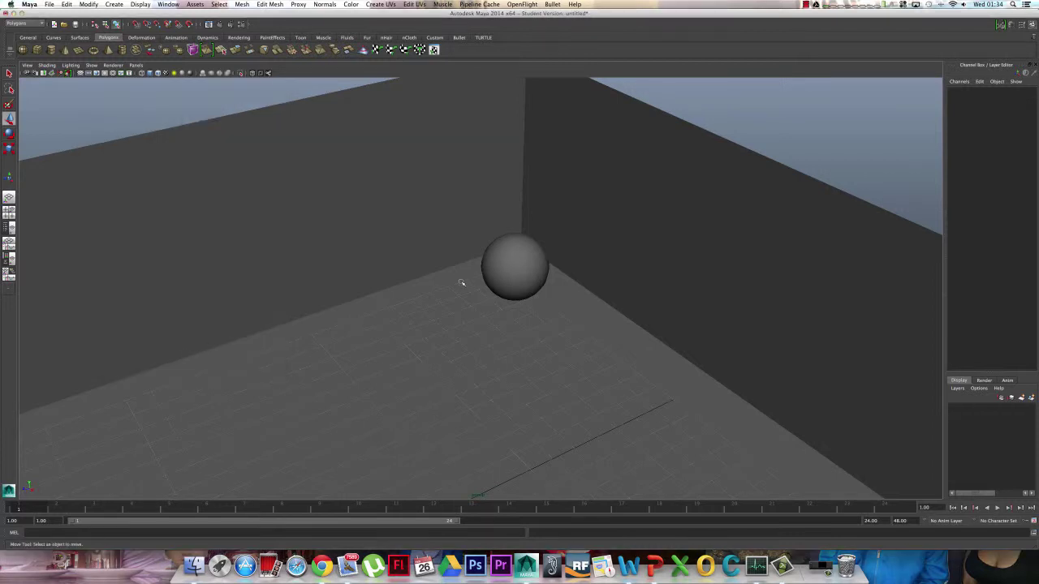
pyautogui.click(241, 26)
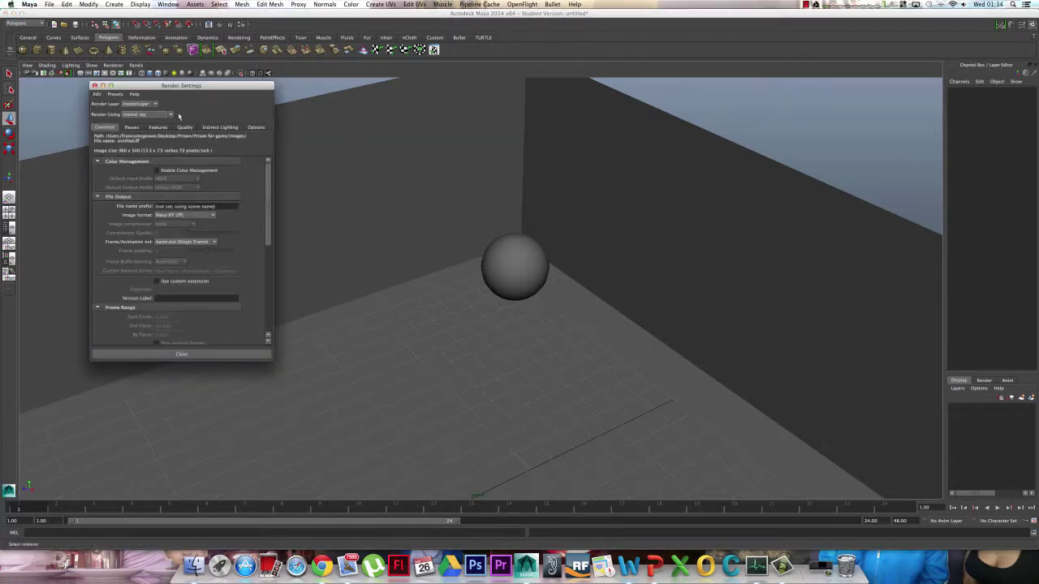
pyautogui.click(150, 115)
pyautogui.click(94, 85)
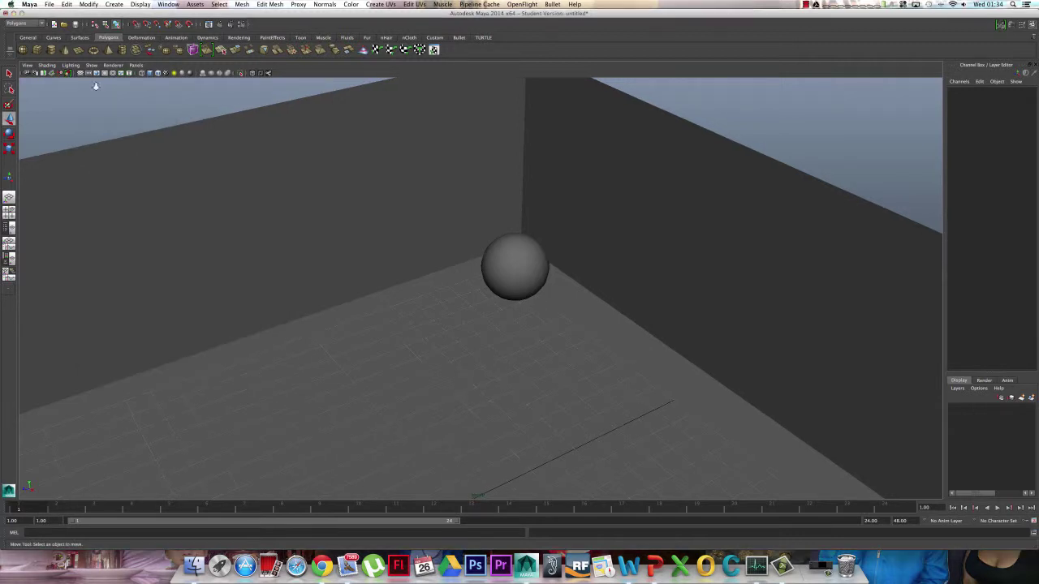
# Check in the Plug-in Manager that Mayatomr.bundle is loaded and set to auto load, and close the manager
pyautogui.click(411, 240)
pyautogui.click(168, 5)
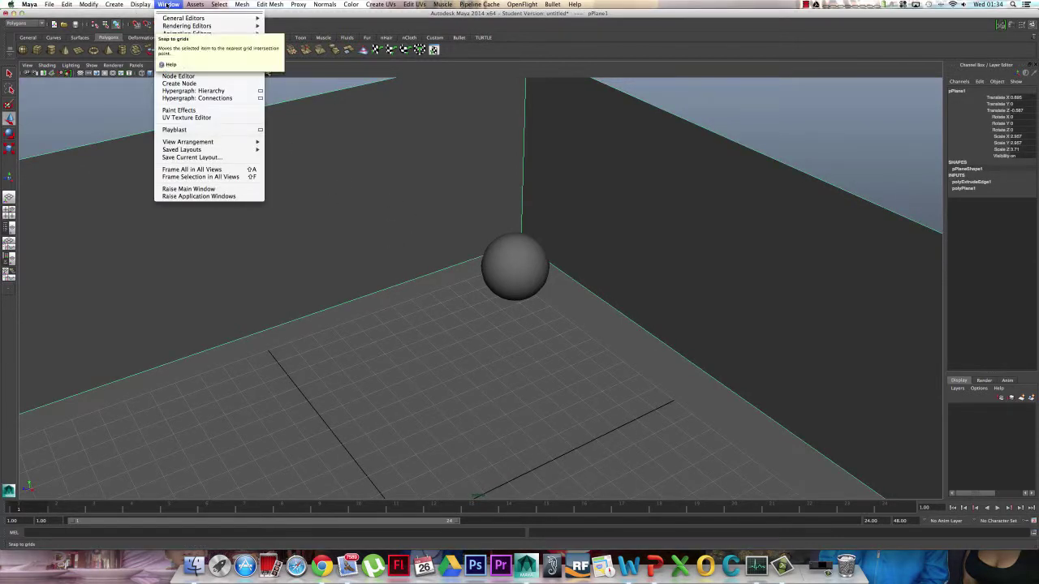
pyautogui.moveTo(213, 33)
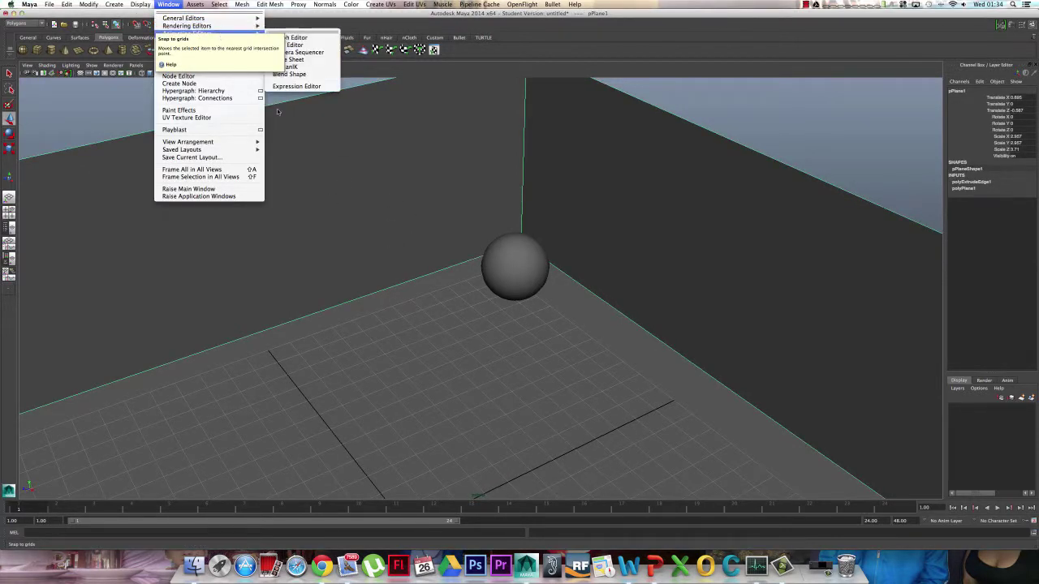
pyautogui.click(392, 293)
pyautogui.click(168, 4)
pyautogui.moveTo(240, 50)
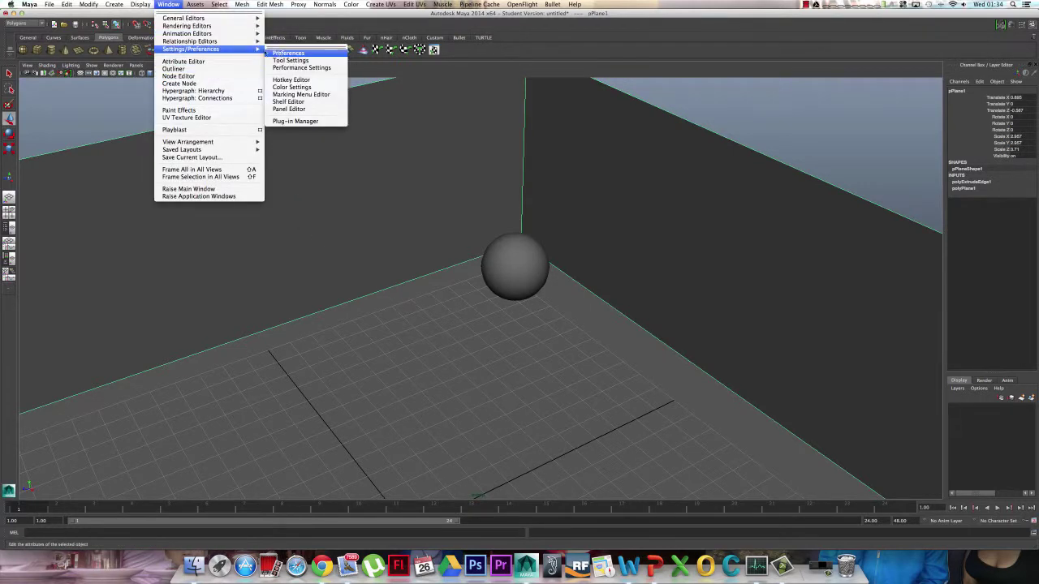
pyautogui.click(319, 122)
pyautogui.scroll(-10, 433, 271)
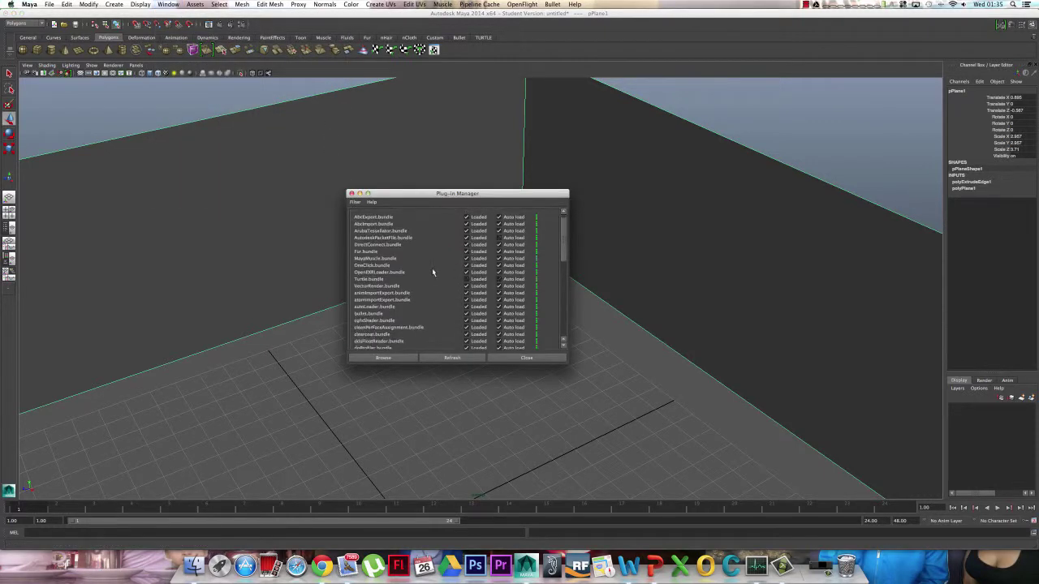
pyautogui.scroll(-3, 445, 278)
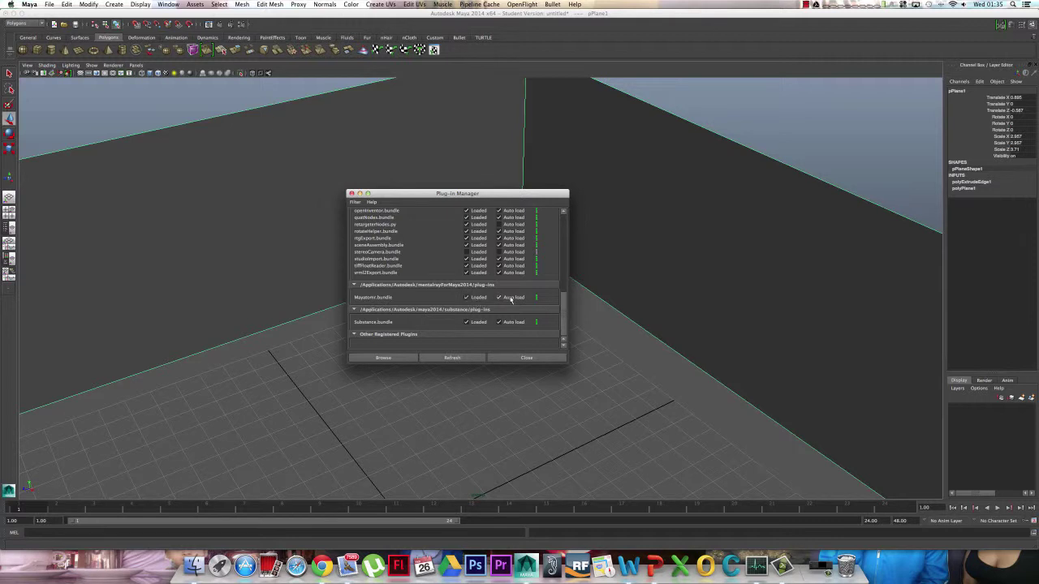
pyautogui.click(514, 357)
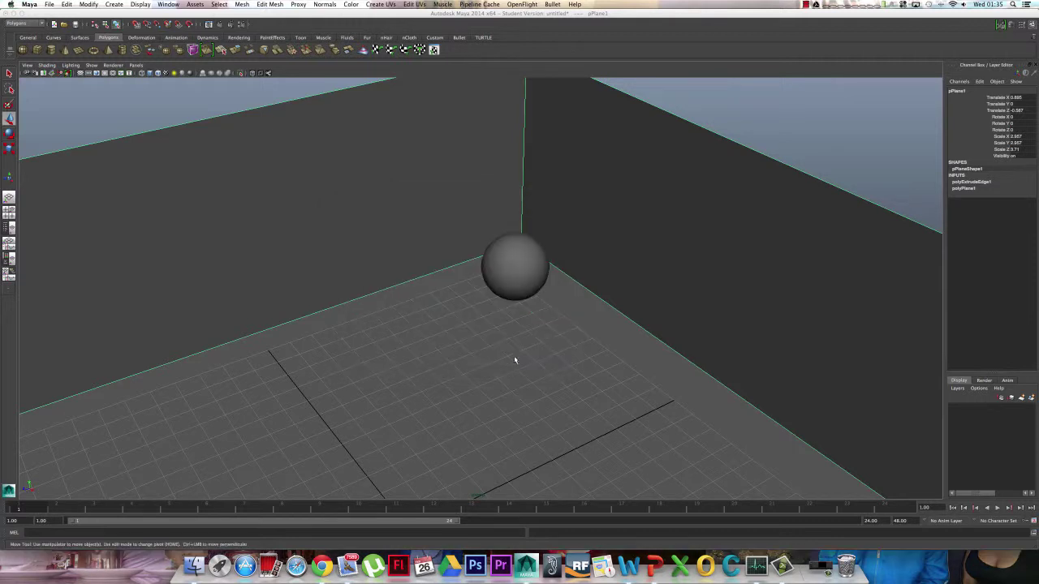
# Recheck that mental ray is the chosen renderer in the Render Settings, close them and clear the selection
pyautogui.click(241, 25)
pyautogui.click(146, 115)
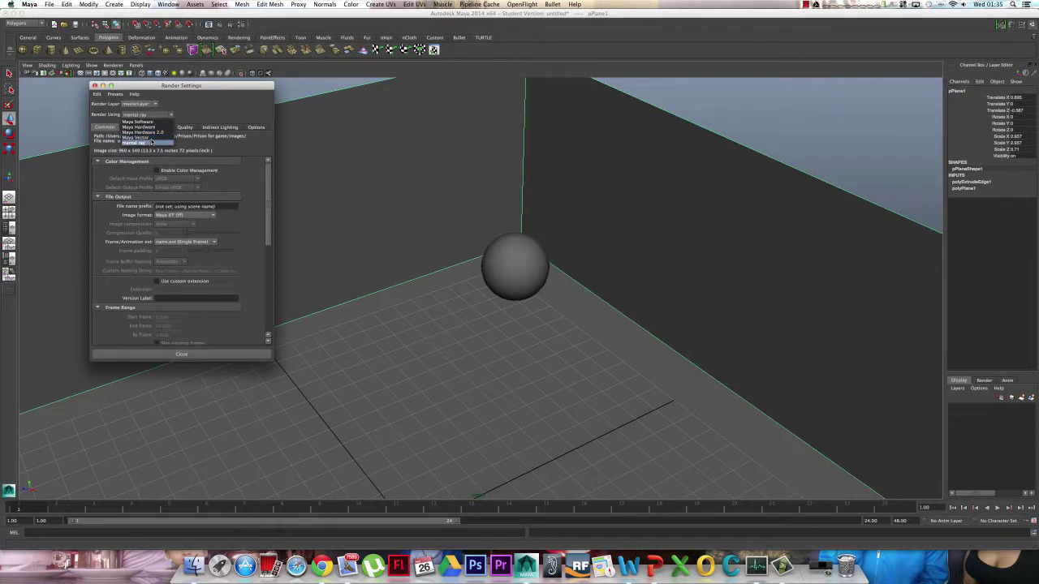
pyautogui.click(149, 143)
pyautogui.click(94, 85)
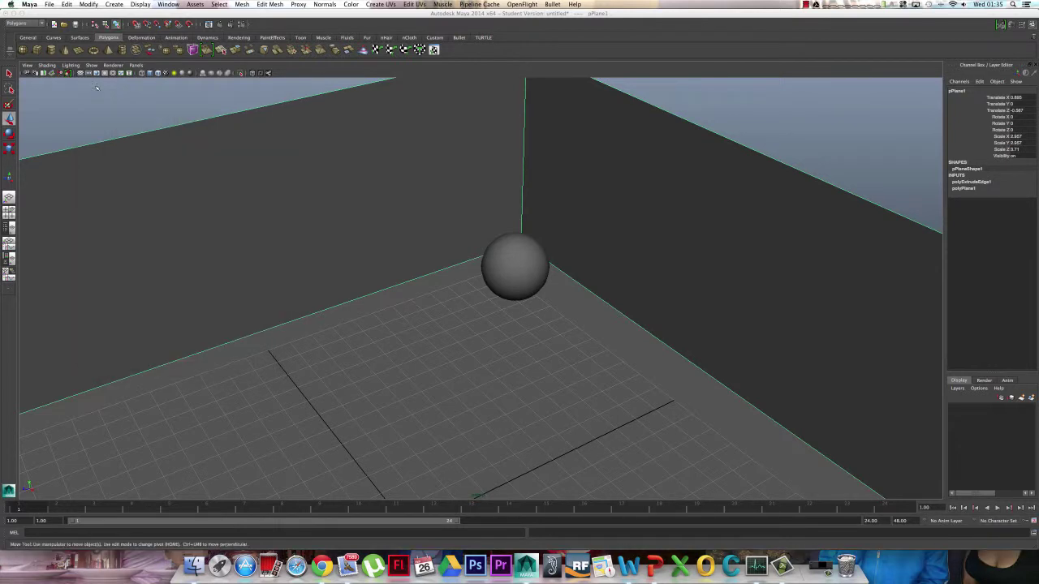
pyautogui.click(713, 122)
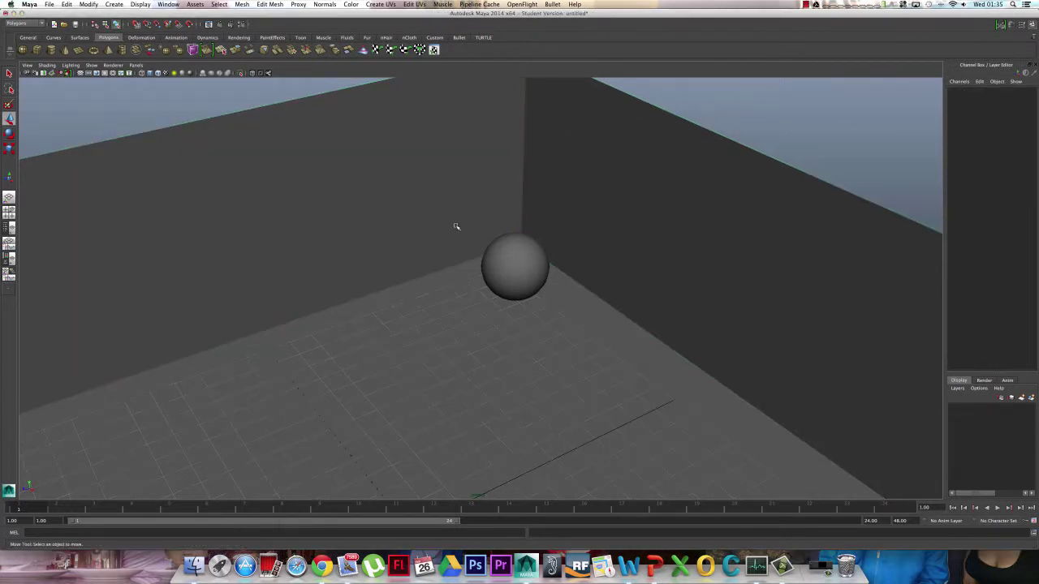
# Create a Physical Sun and Sky from the indirect lighting options of the Render Settings, and close the settings
pyautogui.click(242, 25)
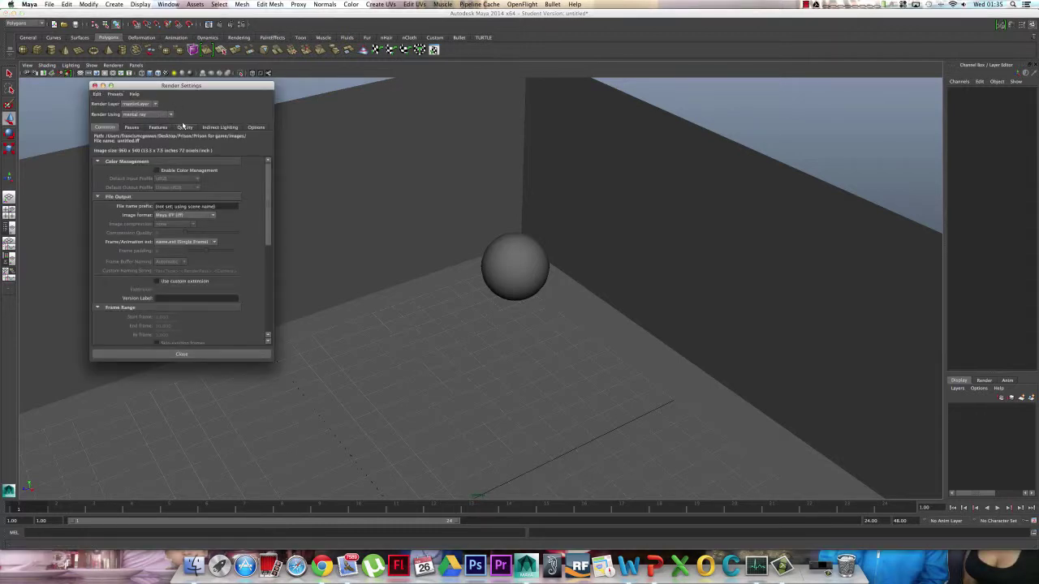
pyautogui.click(210, 127)
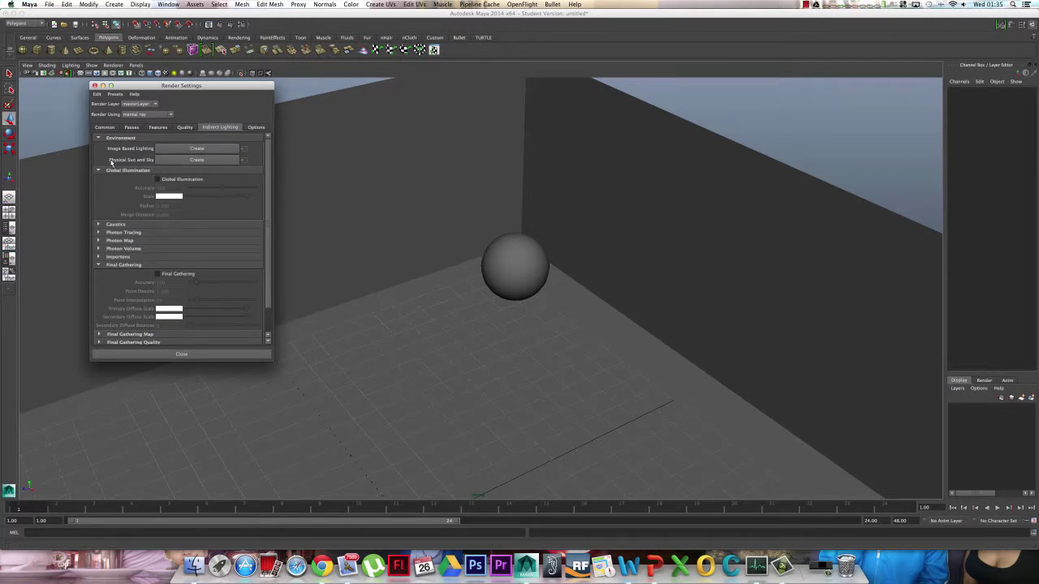
pyautogui.click(186, 162)
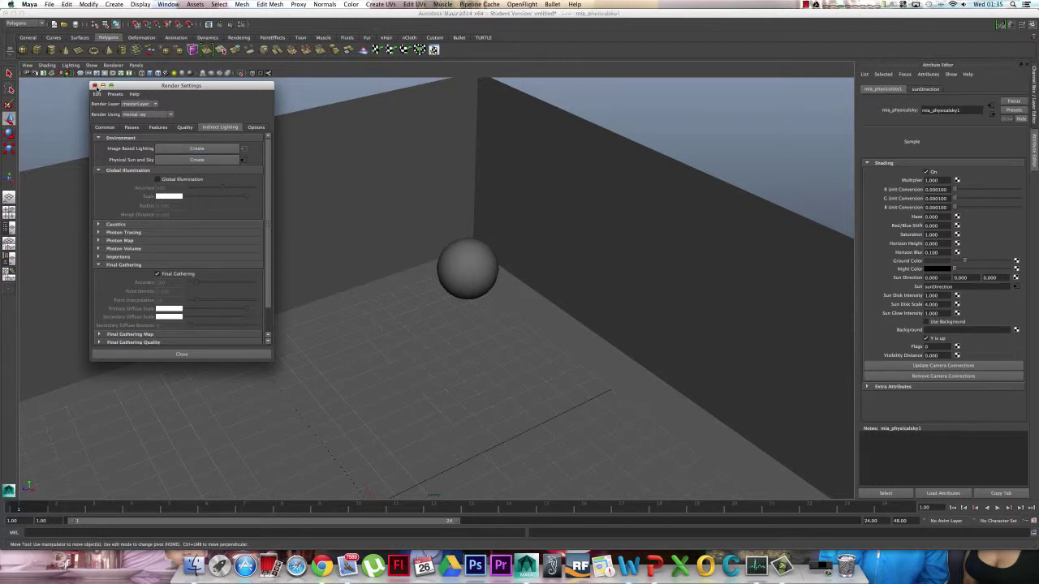
pyautogui.click(94, 85)
# Raise the sun's directional light from the floor to above the sphere and rotate it to aim downwards
pyautogui.scroll(-3, 304, 183)
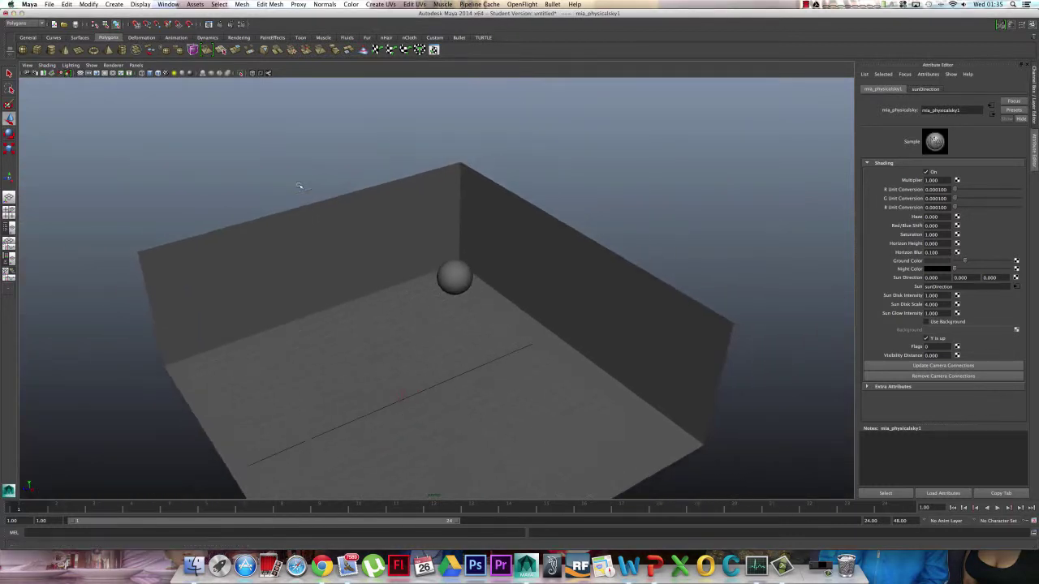
pyautogui.keyDown('alt'); pyautogui.moveTo(299, 186); pyautogui.dragTo(444, 370); pyautogui.keyUp('alt')
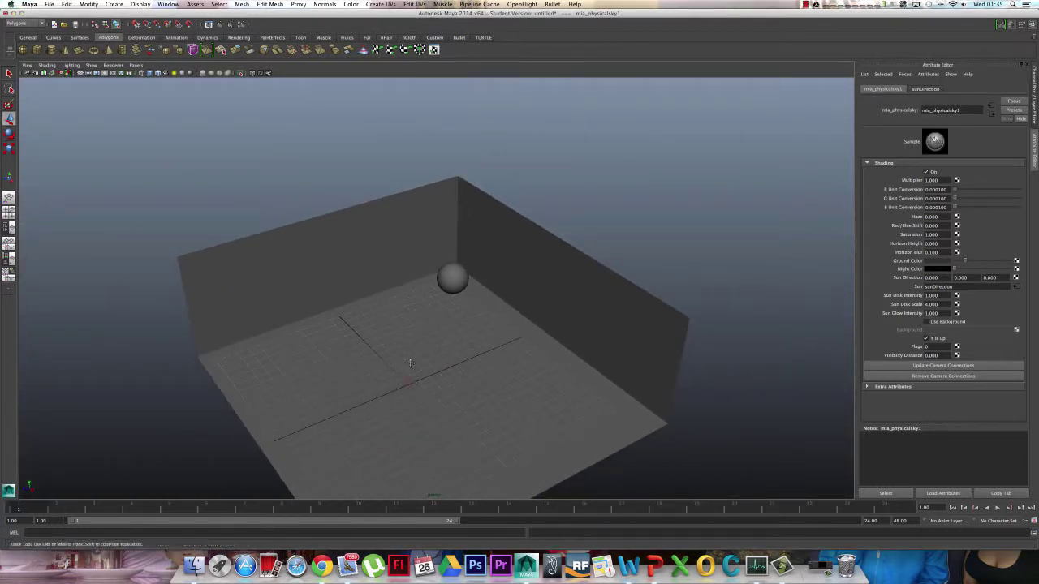
pyautogui.click(409, 380)
pyautogui.moveTo(409, 366); pyautogui.dragTo(397, 186)
pyautogui.press('e')
pyautogui.keyDown('alt'); pyautogui.moveTo(388, 198); pyautogui.dragTo(455, 221, button='right'); pyautogui.keyUp('alt')
pyautogui.keyDown('alt'); pyautogui.moveTo(414, 199); pyautogui.dragTo(391, 132); pyautogui.keyUp('alt')
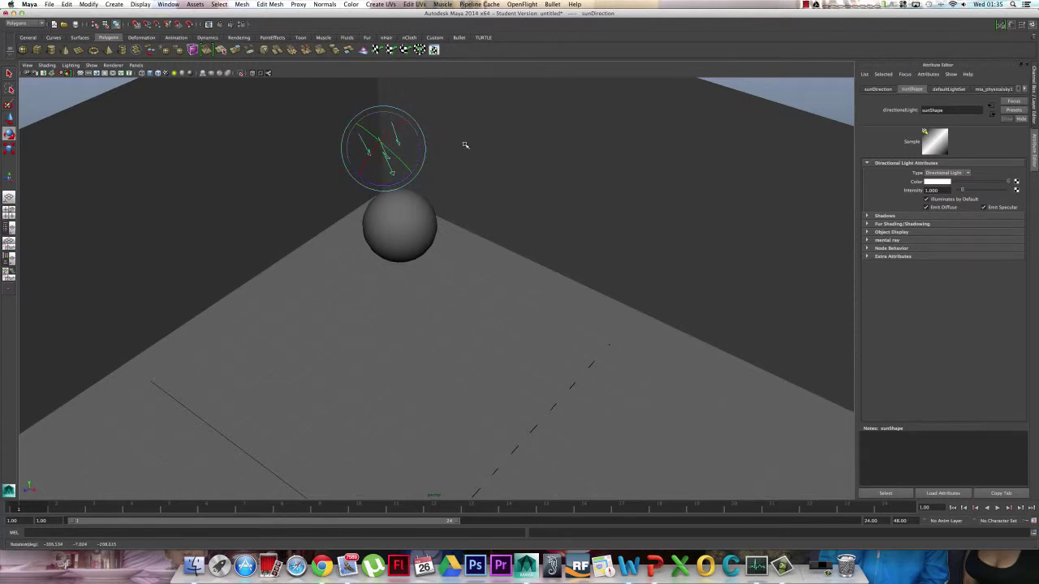
# Deselect the sun light, render the perspective view with mental ray, and close the render window
pyautogui.click(714, 87)
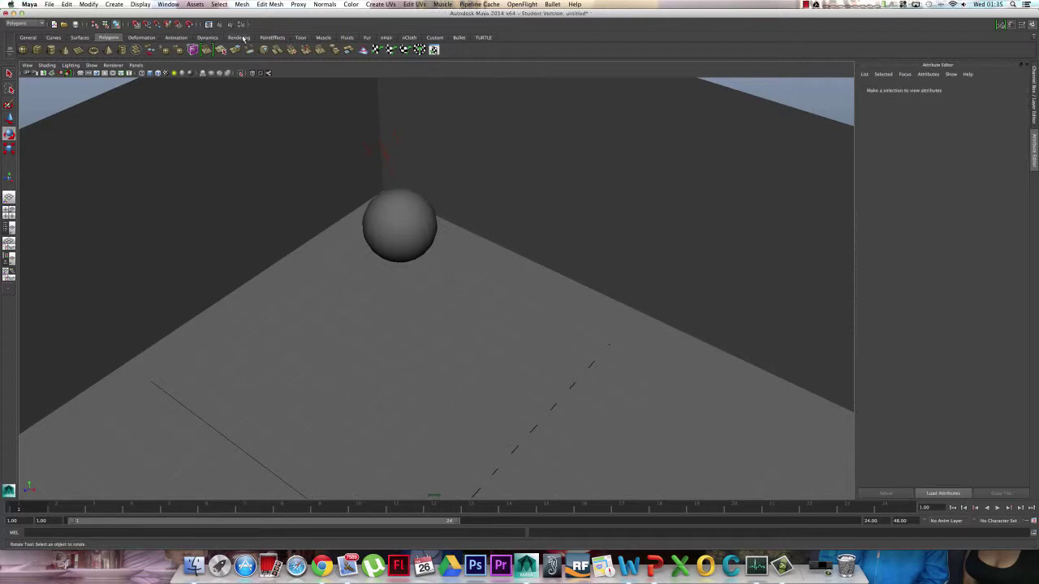
pyautogui.click(208, 26)
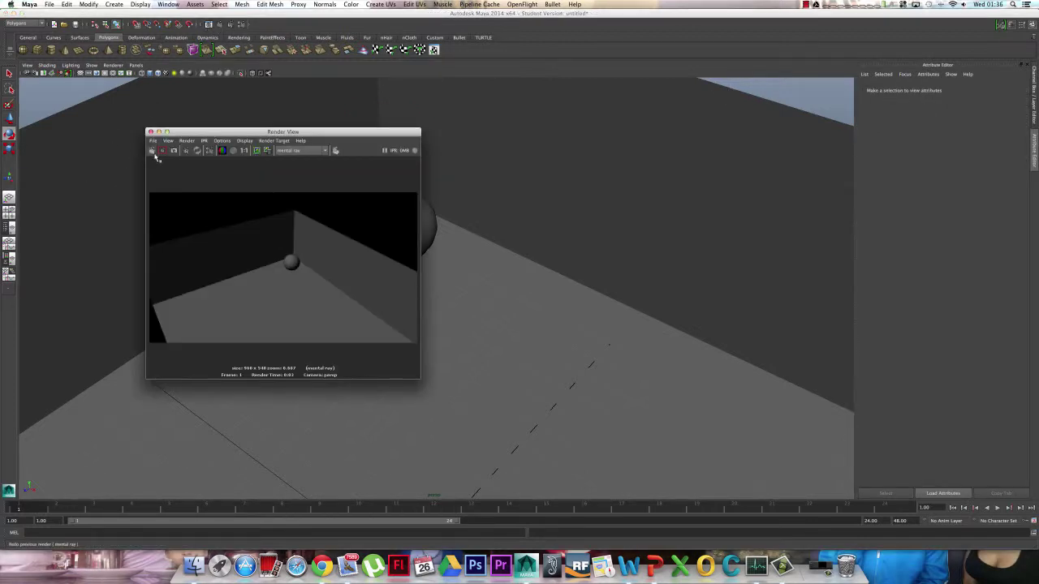
pyautogui.click(153, 151)
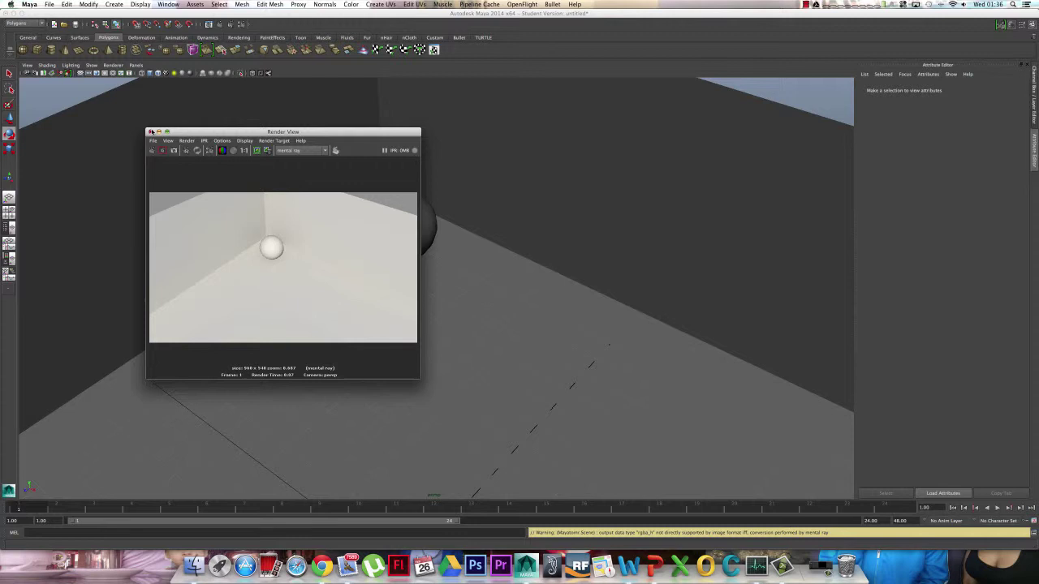
pyautogui.click(150, 132)
# Rotate the sun's directional light to a different angle and re-render the perspective view to check the lighting
pyautogui.click(392, 159)
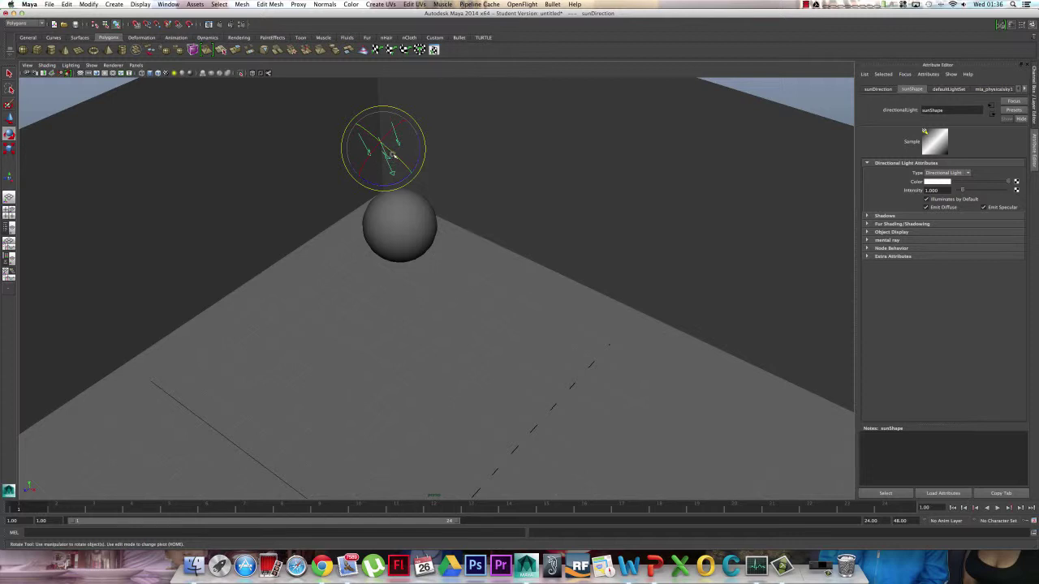
pyautogui.moveTo(398, 160); pyautogui.dragTo(471, 176)
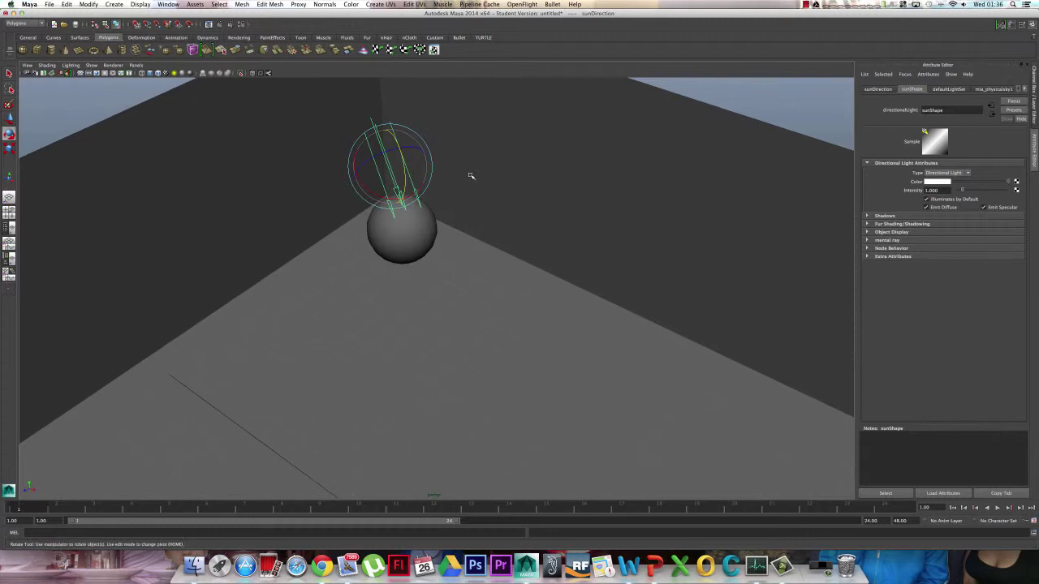
pyautogui.click(725, 97)
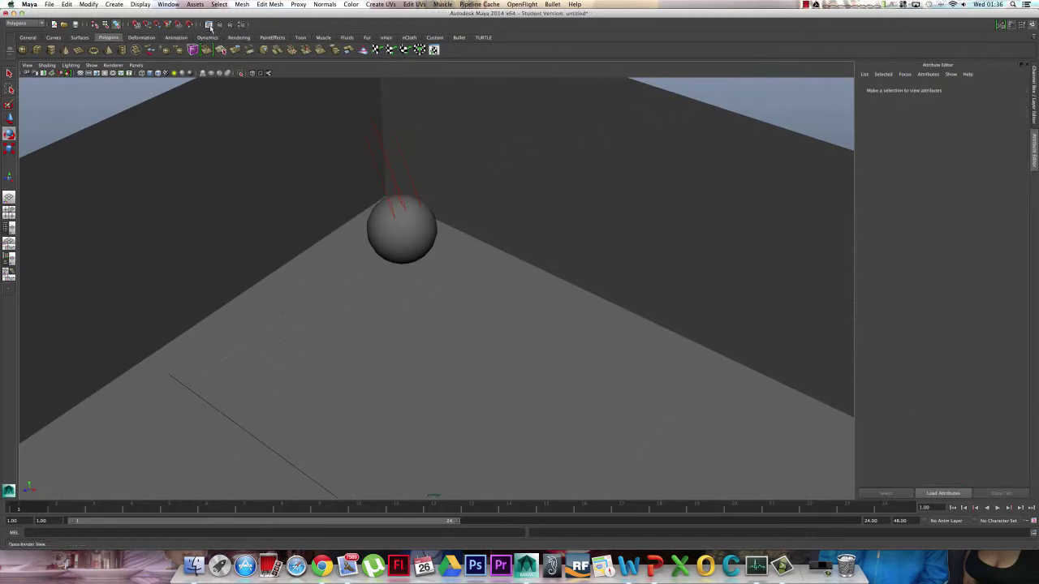
pyautogui.click(209, 24)
pyautogui.click(152, 151)
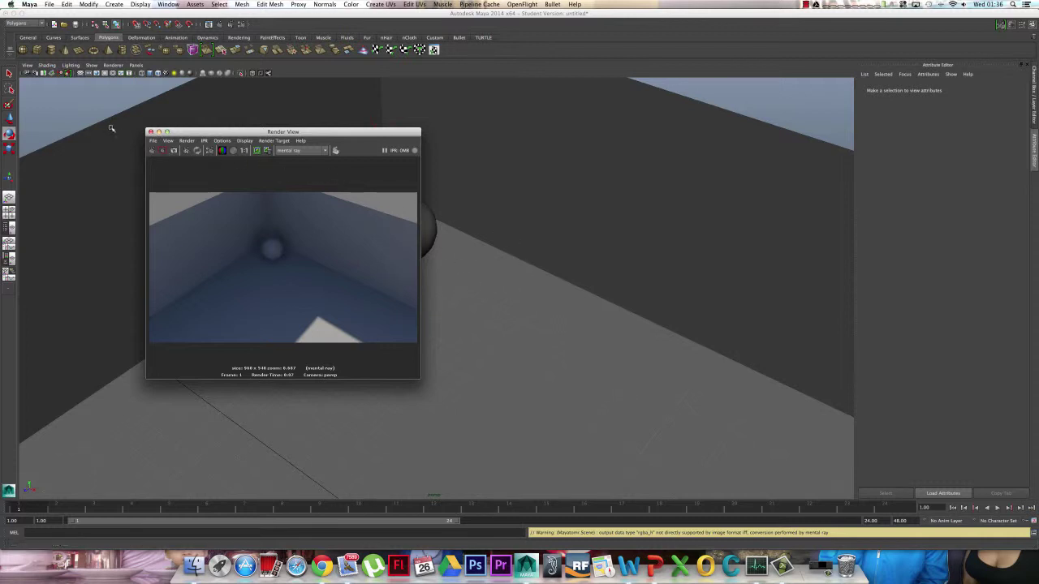
pyautogui.click(150, 132)
# Assign a new mental ray mia_material_x material to the sphere
pyautogui.click(418, 222)
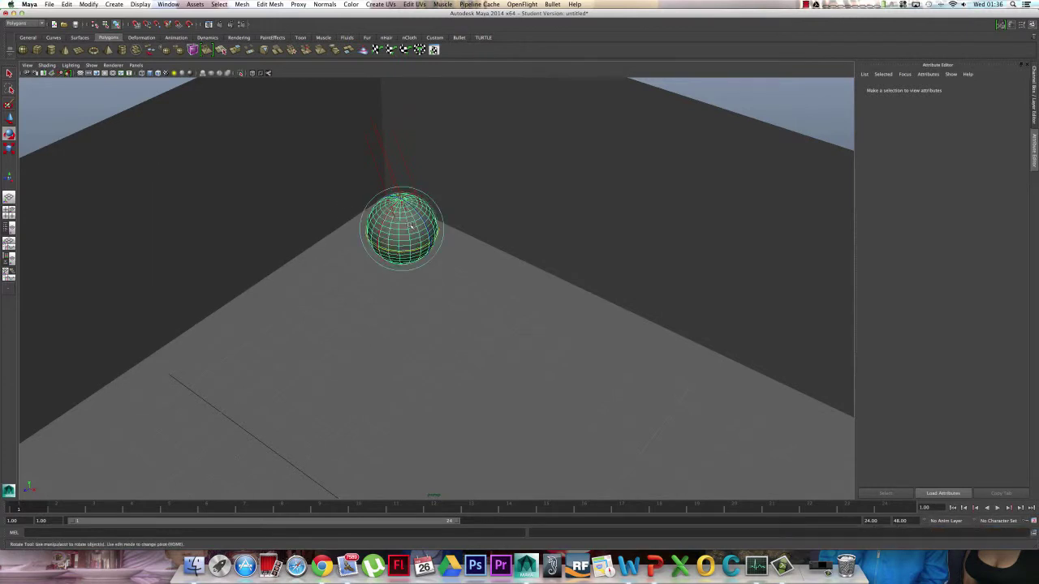
pyautogui.keyDown('alt'); pyautogui.moveTo(418, 221); pyautogui.dragTo(385, 192); pyautogui.keyUp('alt')
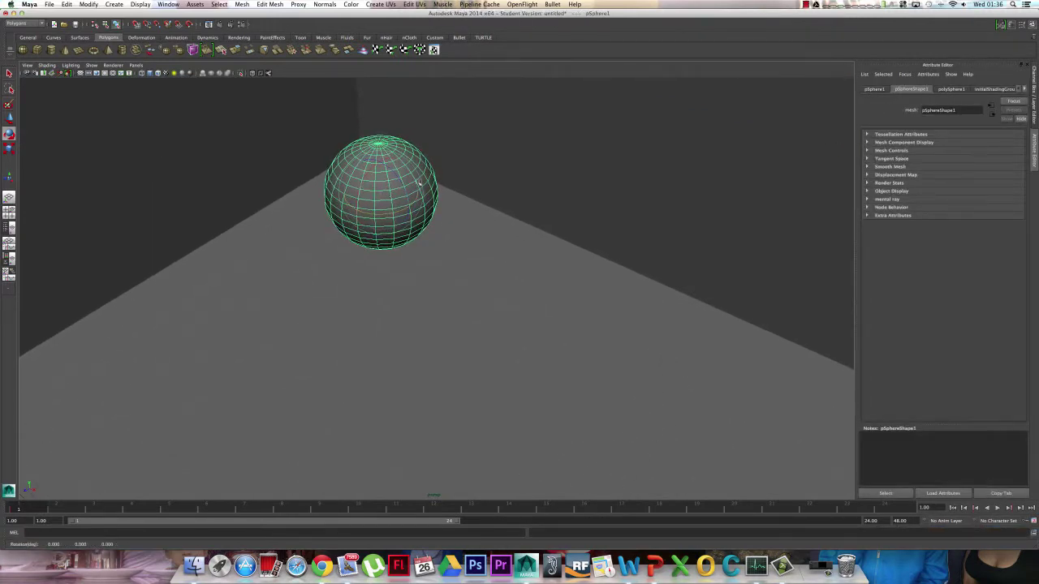
pyautogui.click(465, 219)
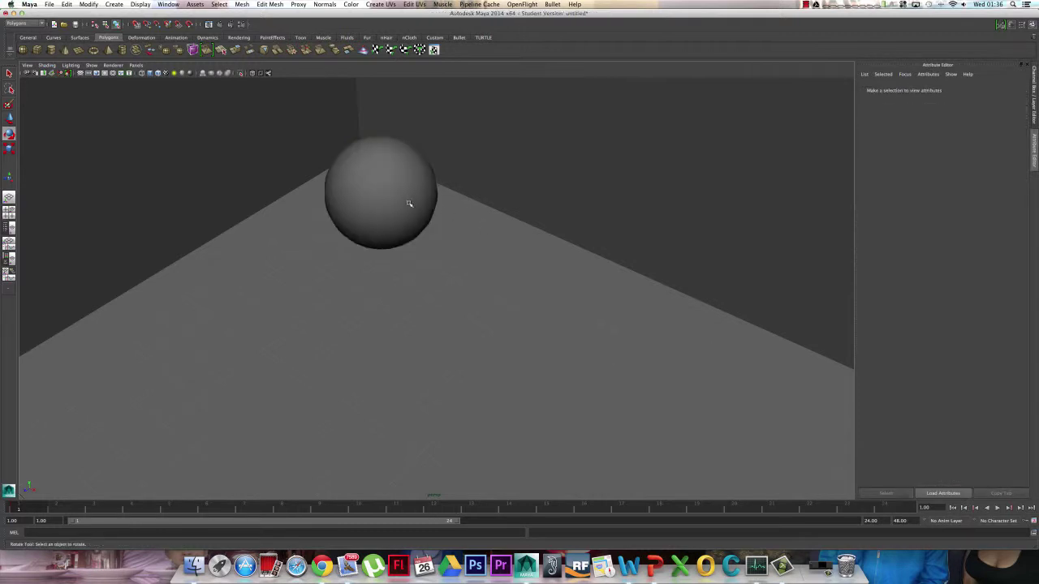
pyautogui.click(411, 204)
pyautogui.rightClick(428, 201)
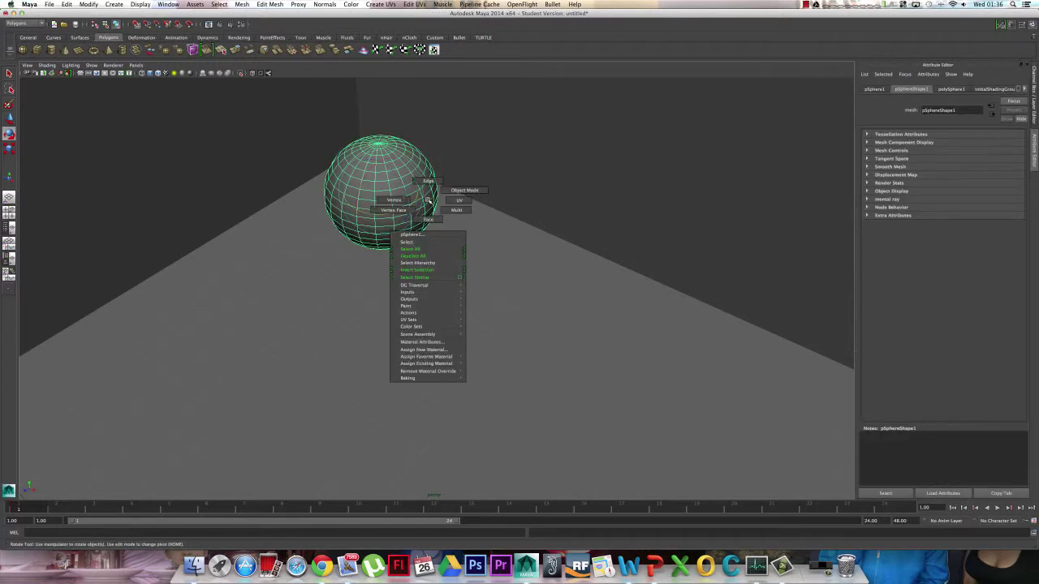
pyautogui.click(443, 350)
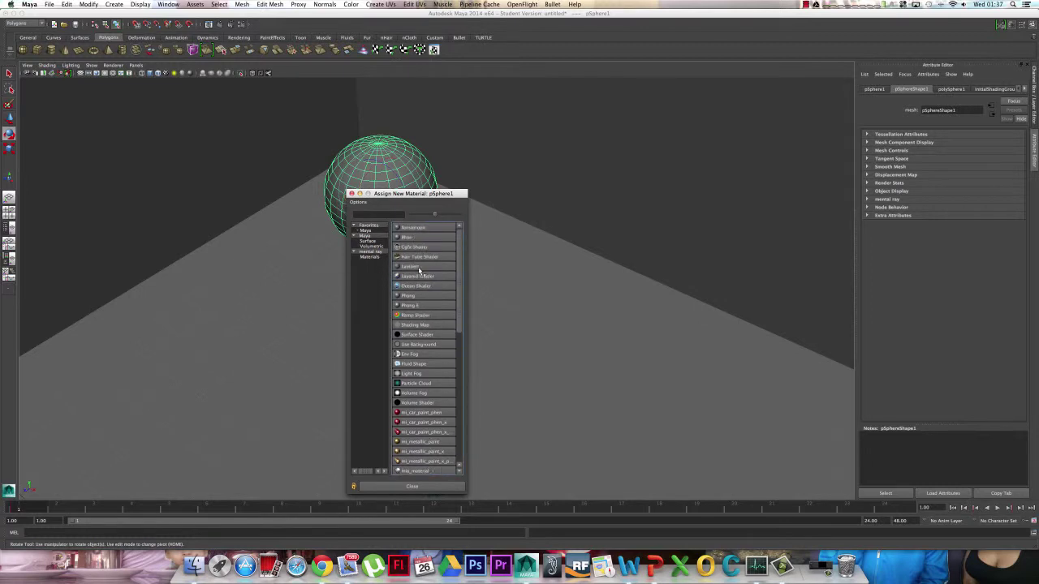
pyautogui.click(373, 258)
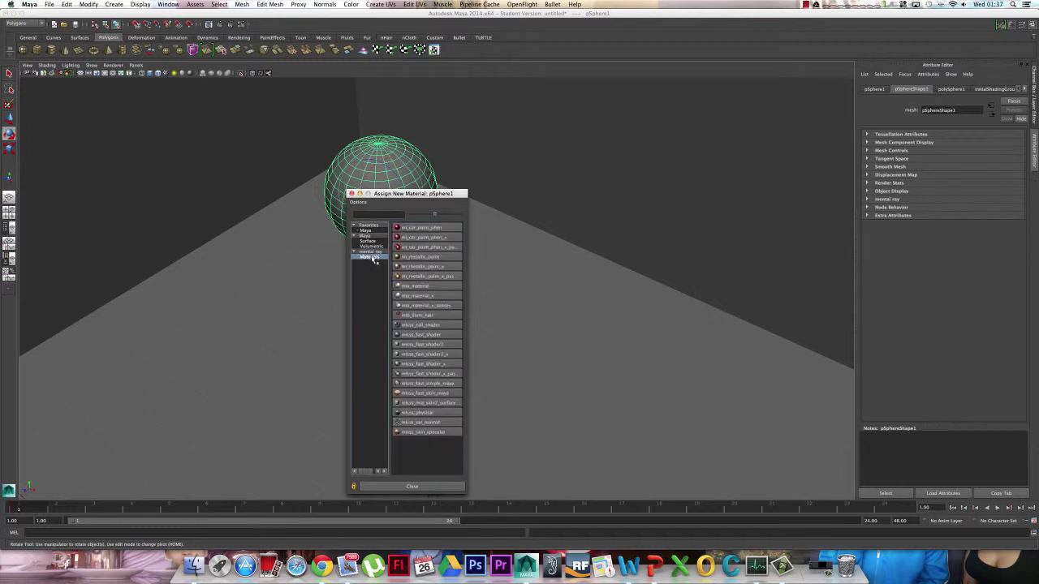
pyautogui.click(416, 296)
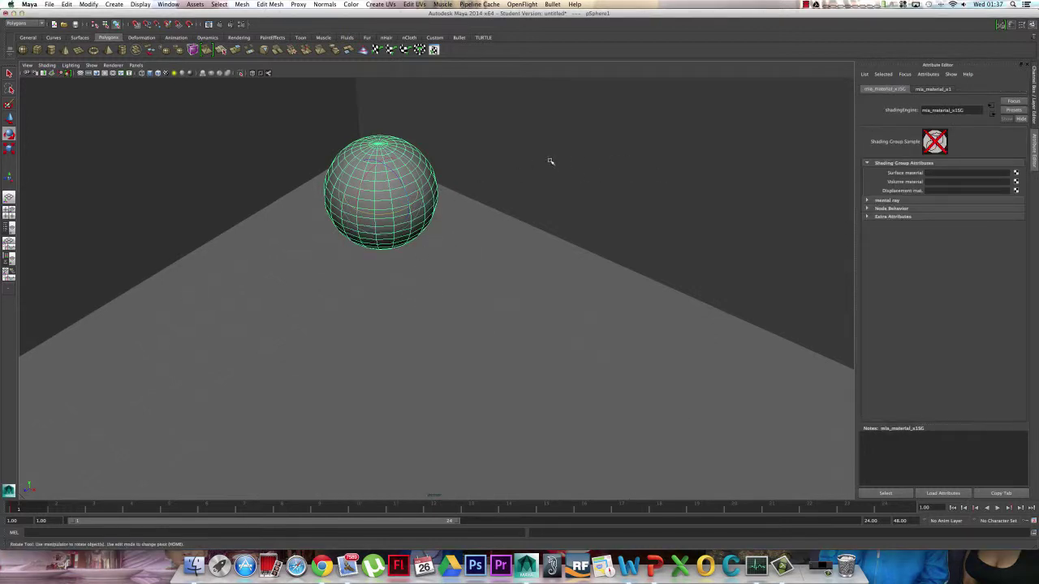
# Replace the settings of the sphere's mia_material_x material with the Chrome preset
pyautogui.click(932, 89)
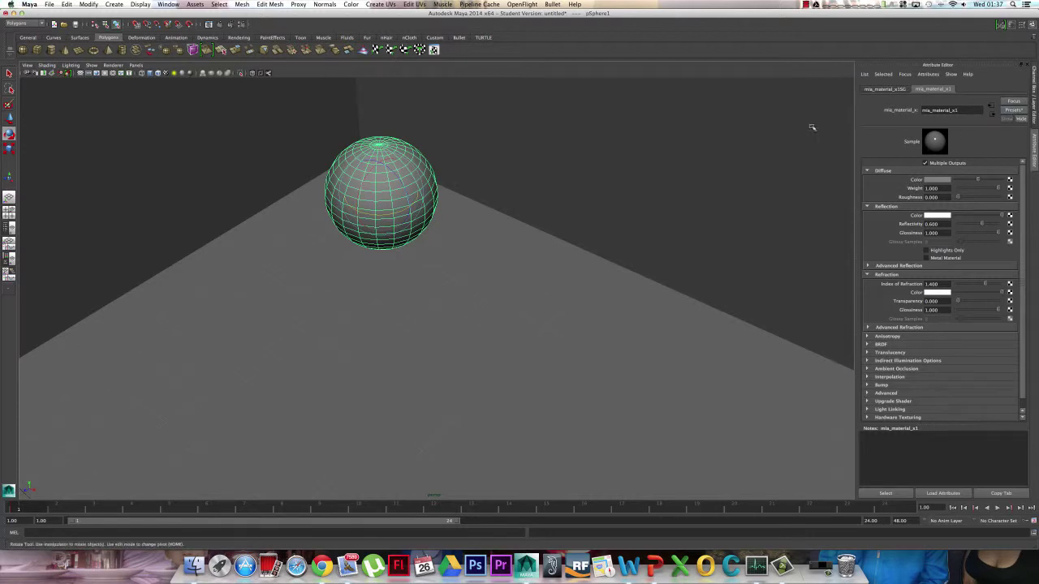
pyautogui.click(1014, 110)
pyautogui.moveTo(982, 132)
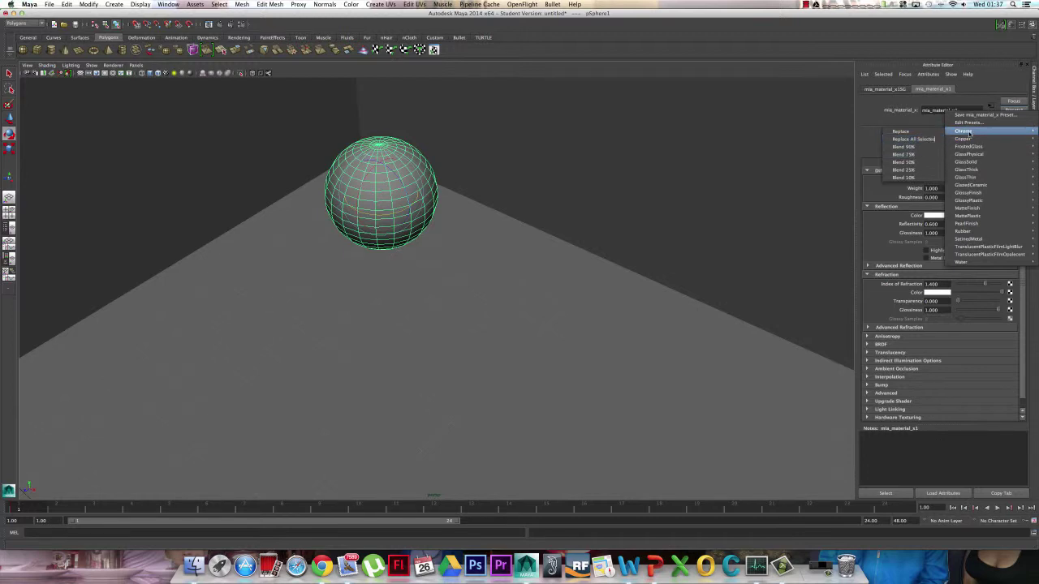
pyautogui.click(911, 132)
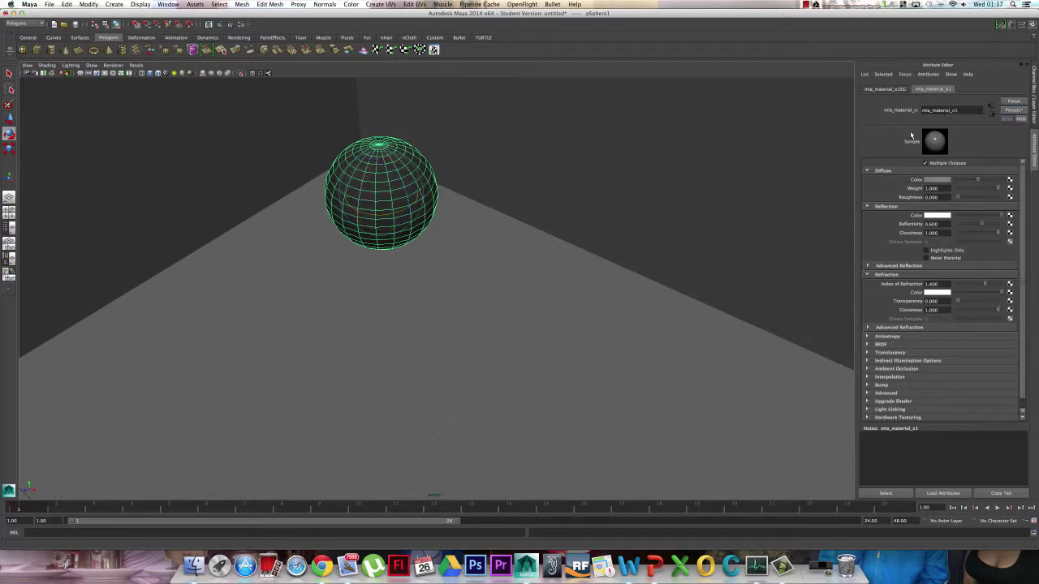
# Render the perspective view with mental ray to check the chrome sphere, and close the render window
pyautogui.click(483, 206)
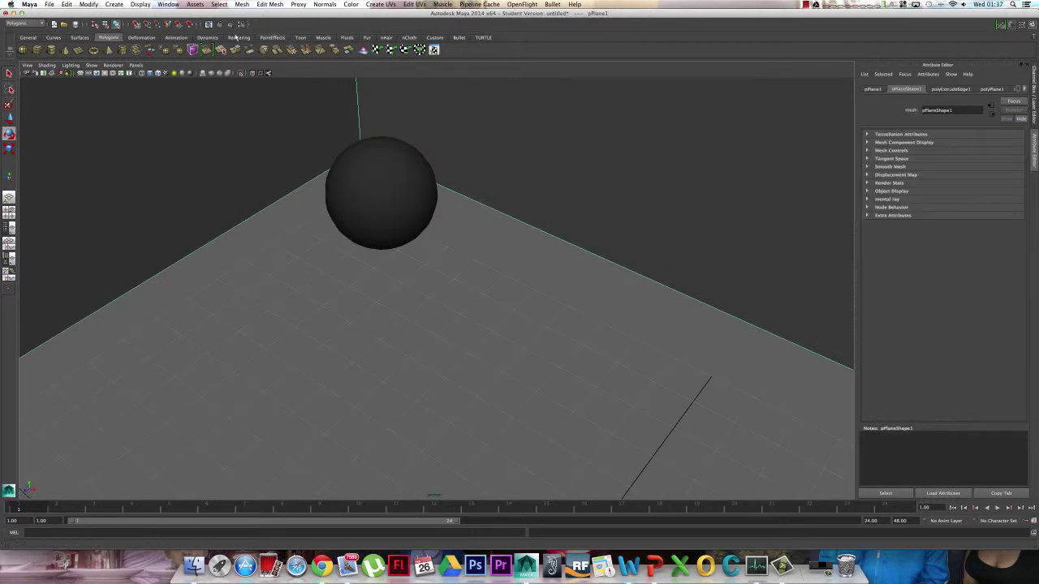
pyautogui.click(209, 23)
pyautogui.click(154, 152)
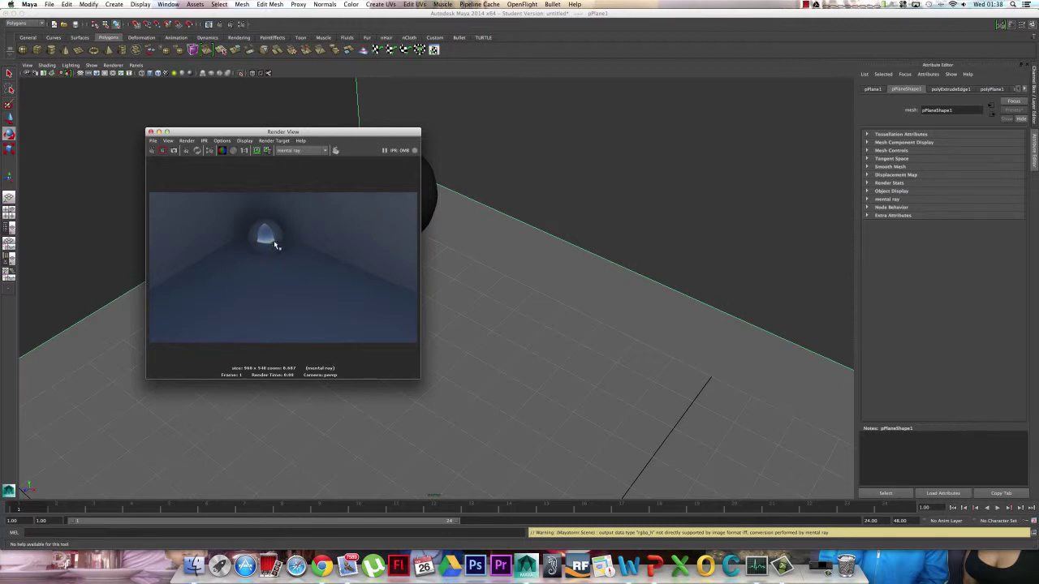
pyautogui.click(151, 131)
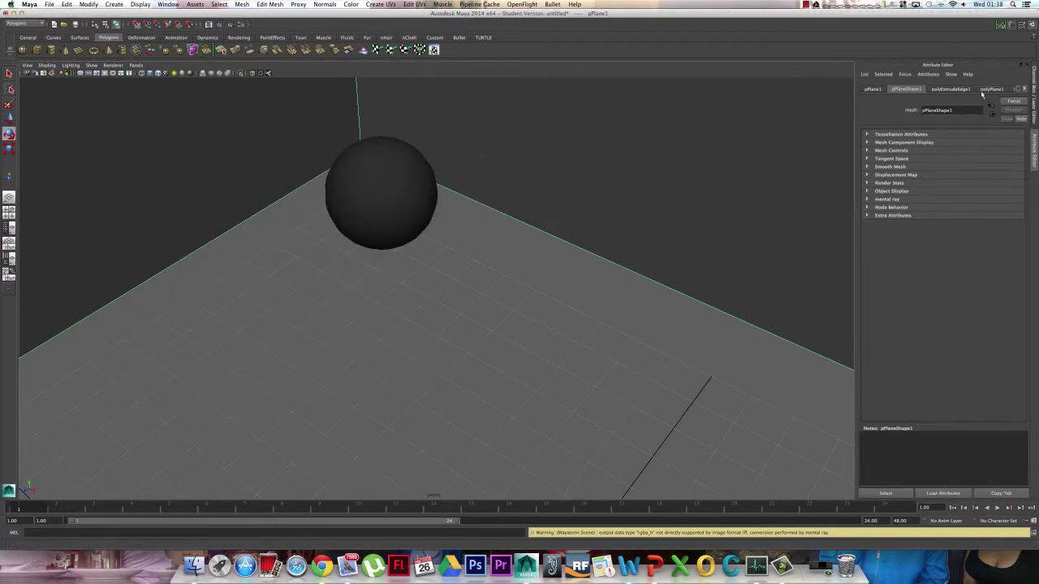
# Replace the settings of the sphere's mia_material_x material with the Copper preset
pyautogui.click(344, 216)
pyautogui.click(991, 89)
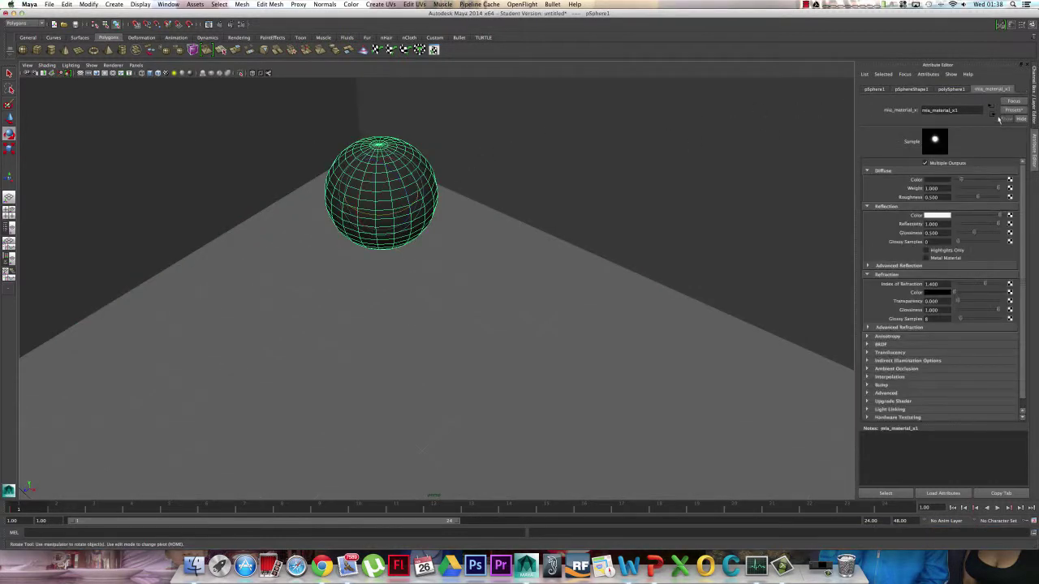
pyautogui.click(1014, 109)
pyautogui.moveTo(990, 132)
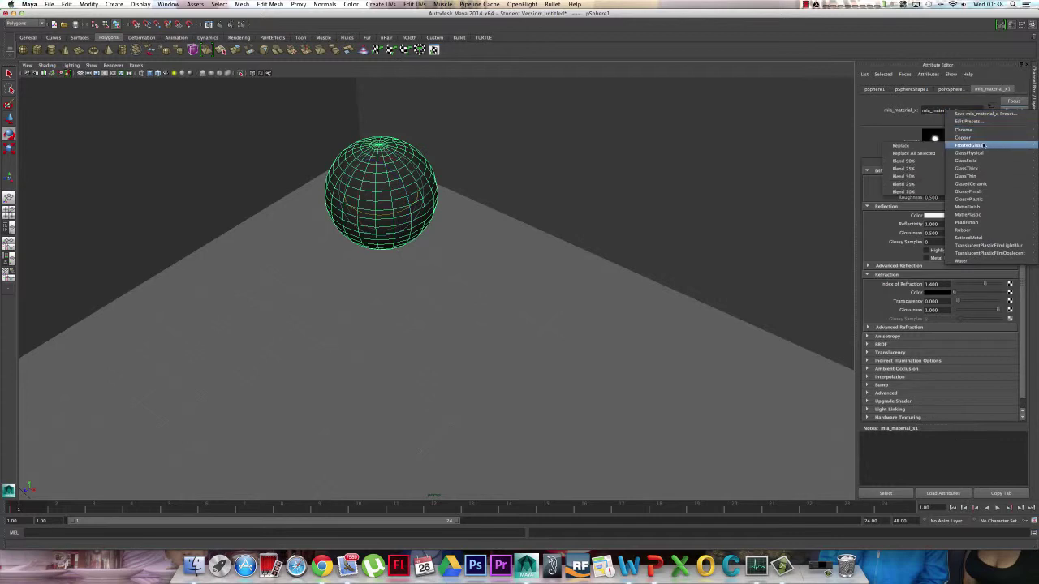
pyautogui.click(901, 138)
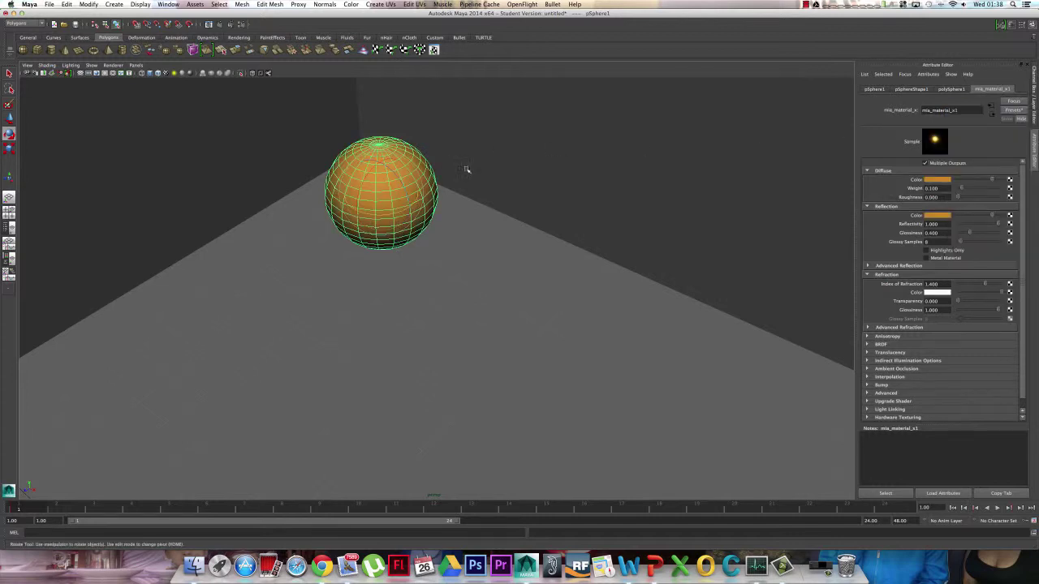
# Frame the copper sphere up close, render the perspective view with mental ray to check it, and close the render window
pyautogui.scroll(6, 513, 174)
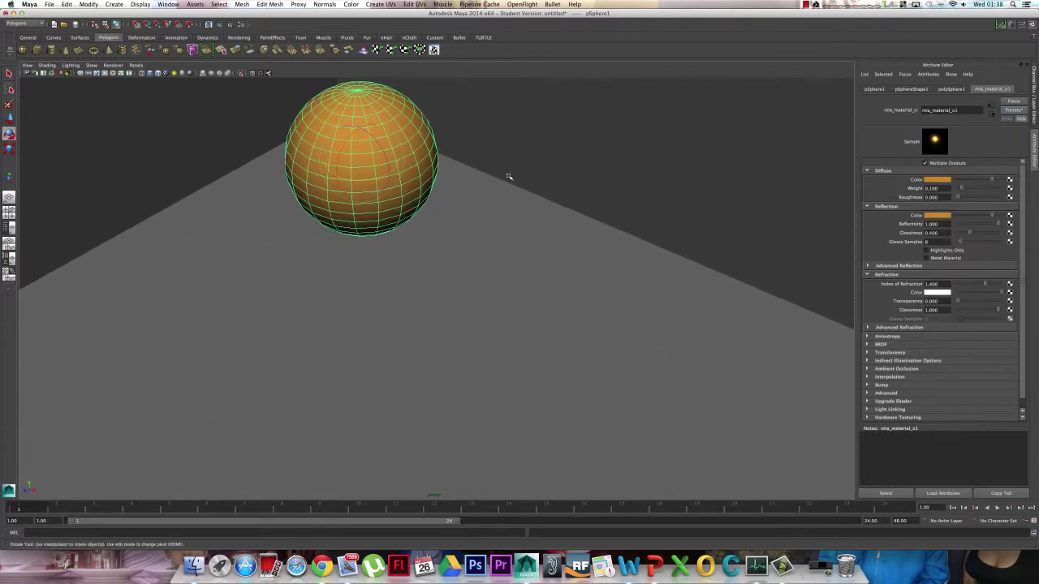
pyautogui.click(487, 213)
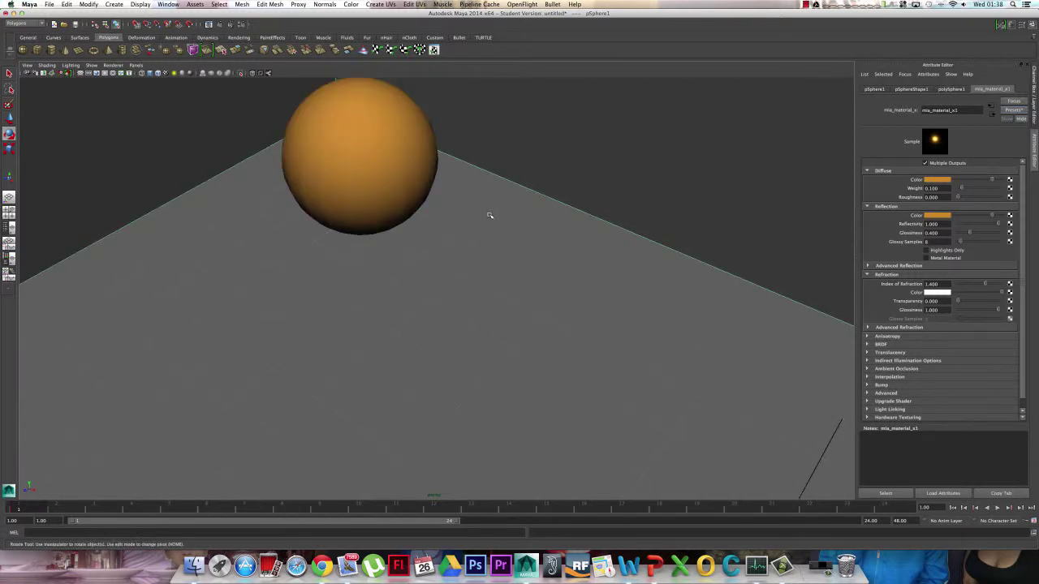
pyautogui.click(406, 138)
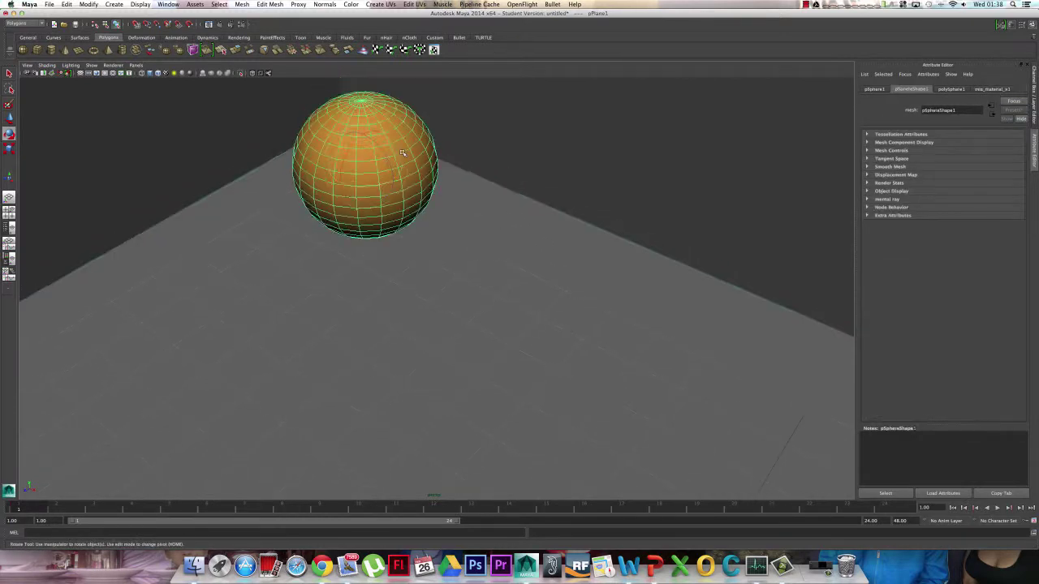
pyautogui.press('f')
pyautogui.keyDown('alt'); pyautogui.moveTo(635, 327); pyautogui.dragTo(599, 301); pyautogui.keyUp('alt')
pyautogui.click(538, 239)
pyautogui.click(232, 25)
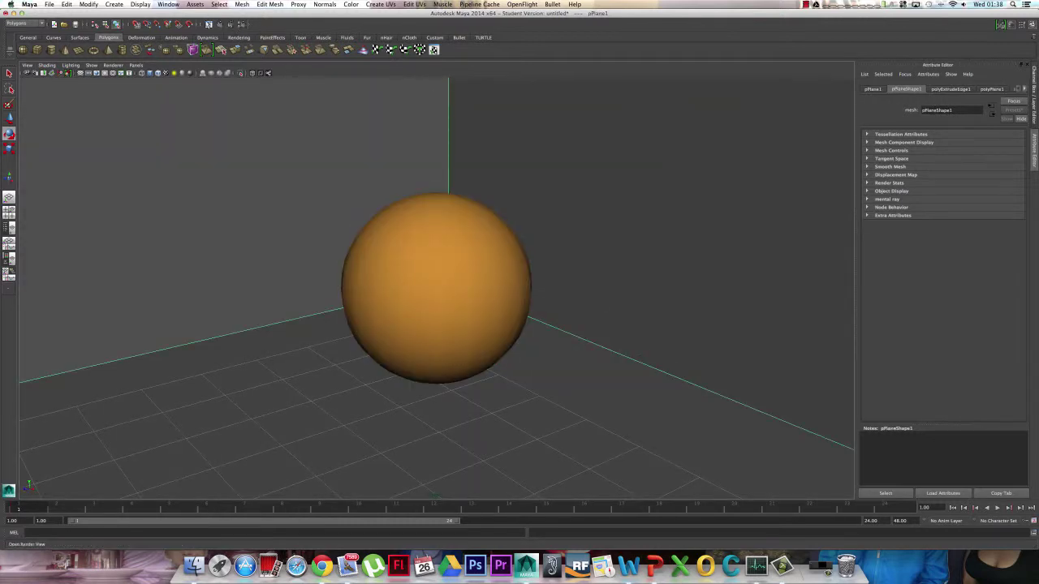
pyautogui.click(157, 152)
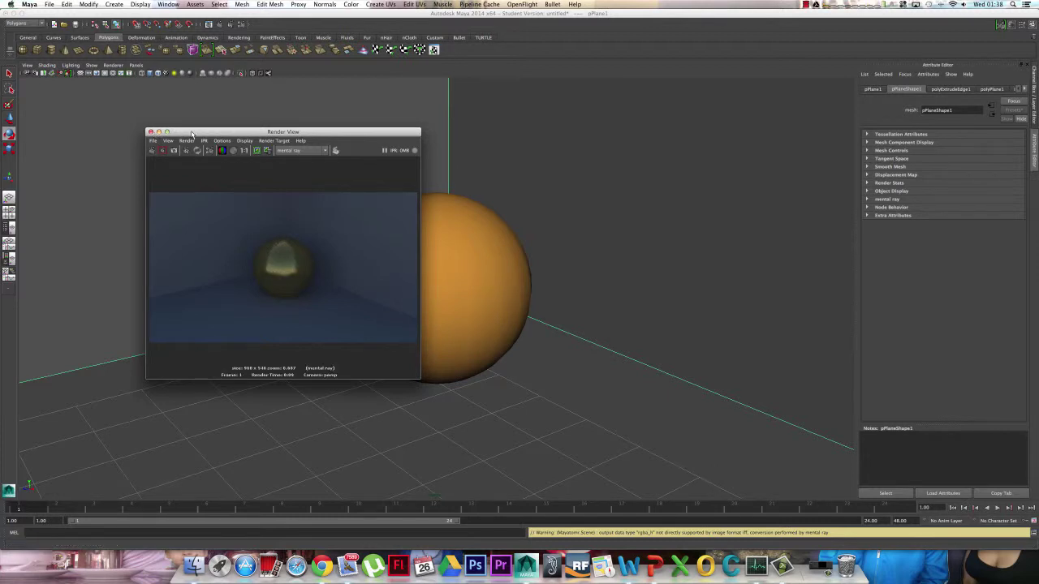
pyautogui.click(150, 131)
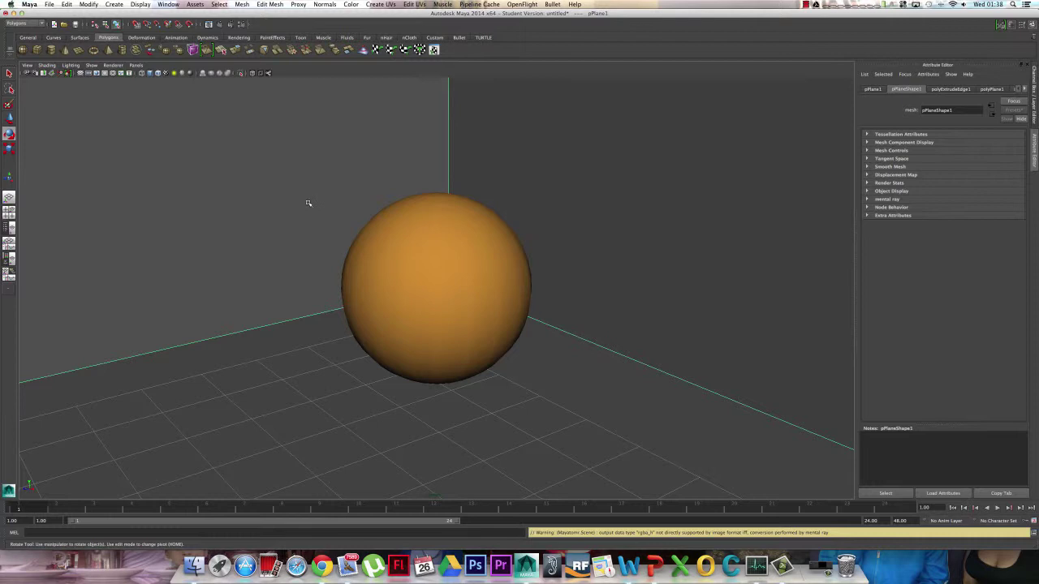
# Rotate the sun's directional light above the floor to a new angle
pyautogui.scroll(-10, 336, 216)
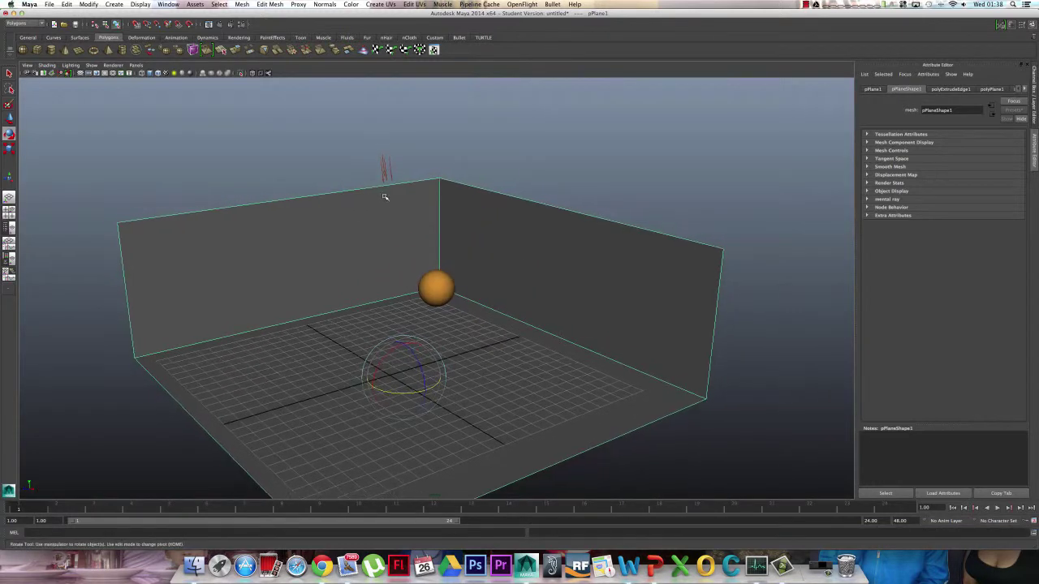
pyautogui.keyDown('alt'); pyautogui.moveTo(386, 197); pyautogui.dragTo(378, 204); pyautogui.keyUp('alt')
pyautogui.click(363, 248)
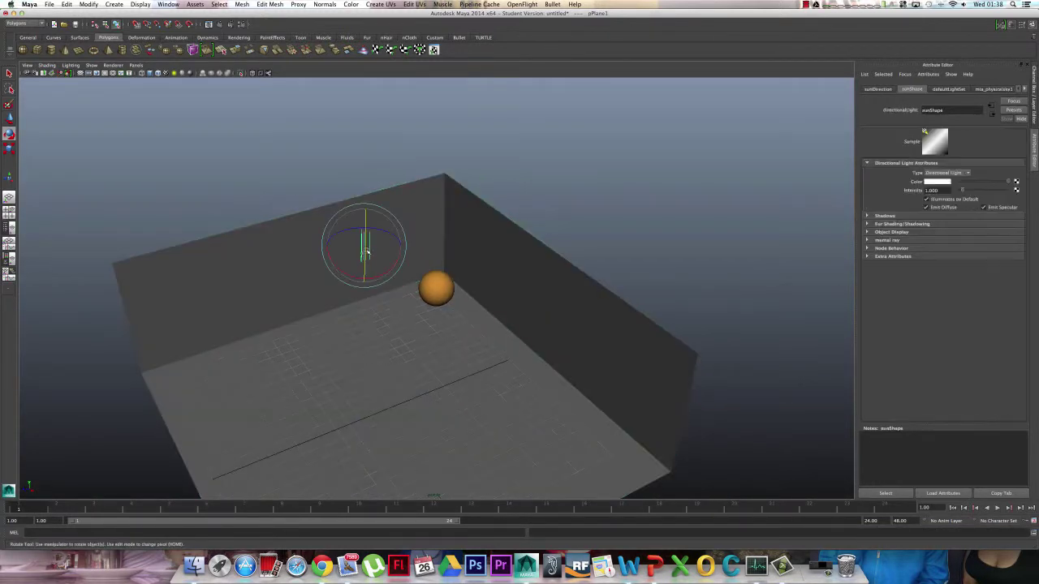
pyautogui.moveTo(366, 251); pyautogui.dragTo(343, 254)
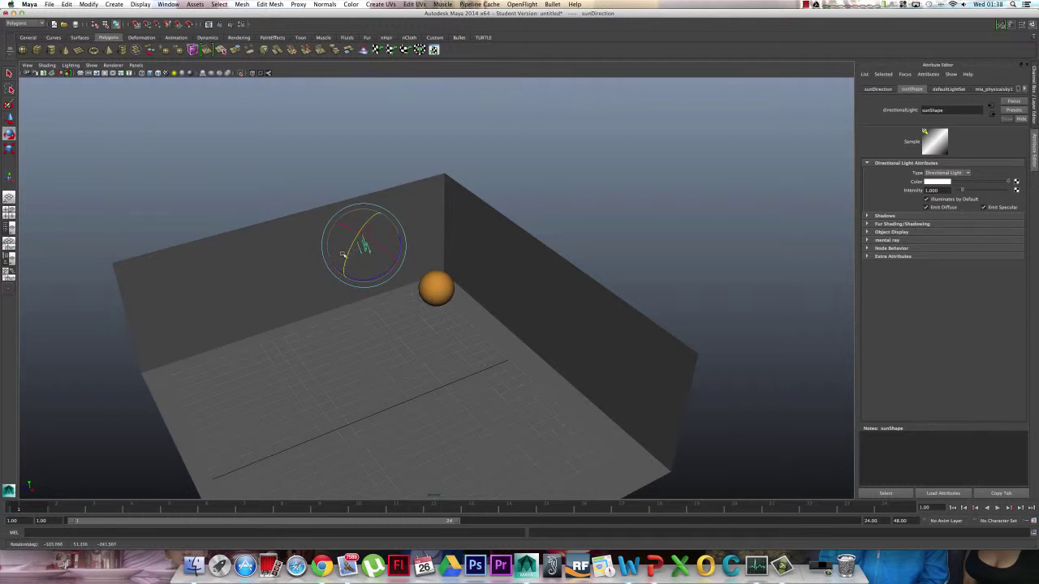
pyautogui.press('Delete')
# Re-render a close perspective view of the copper sphere with mental ray to check the lighting
pyautogui.scroll(10, 457, 236)
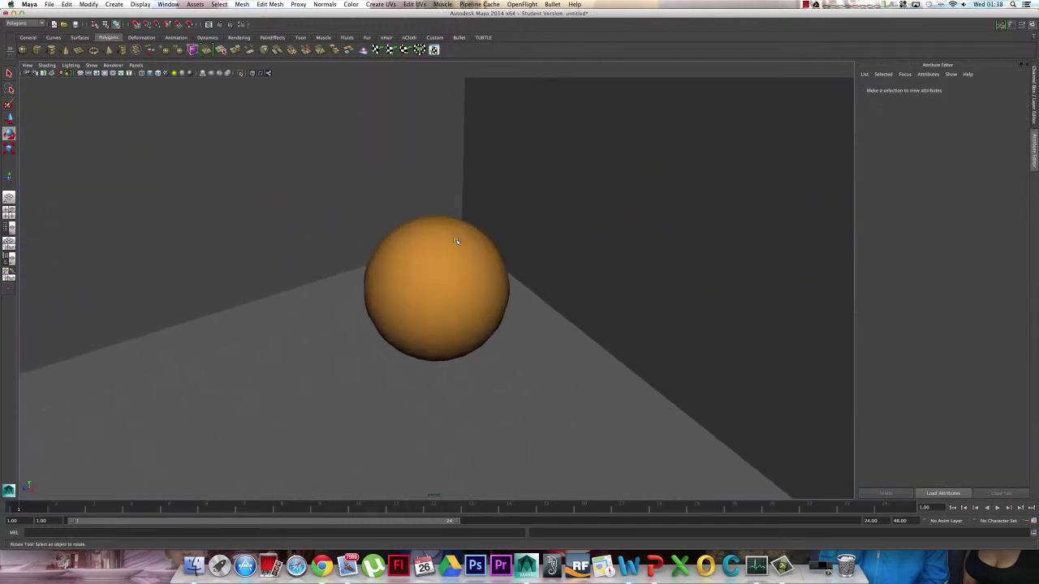
pyautogui.scroll(4, 456, 241)
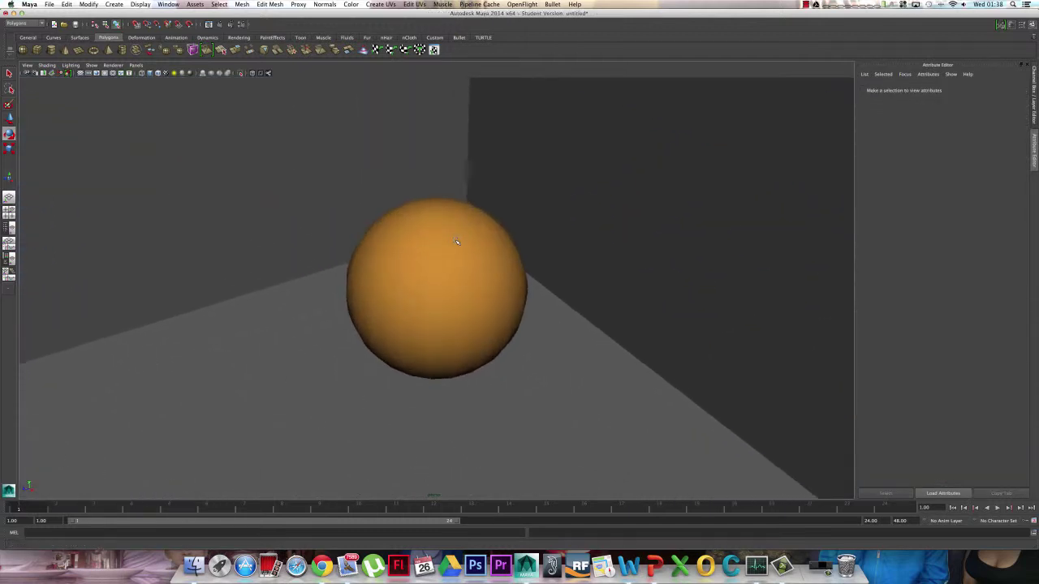
pyautogui.click(209, 24)
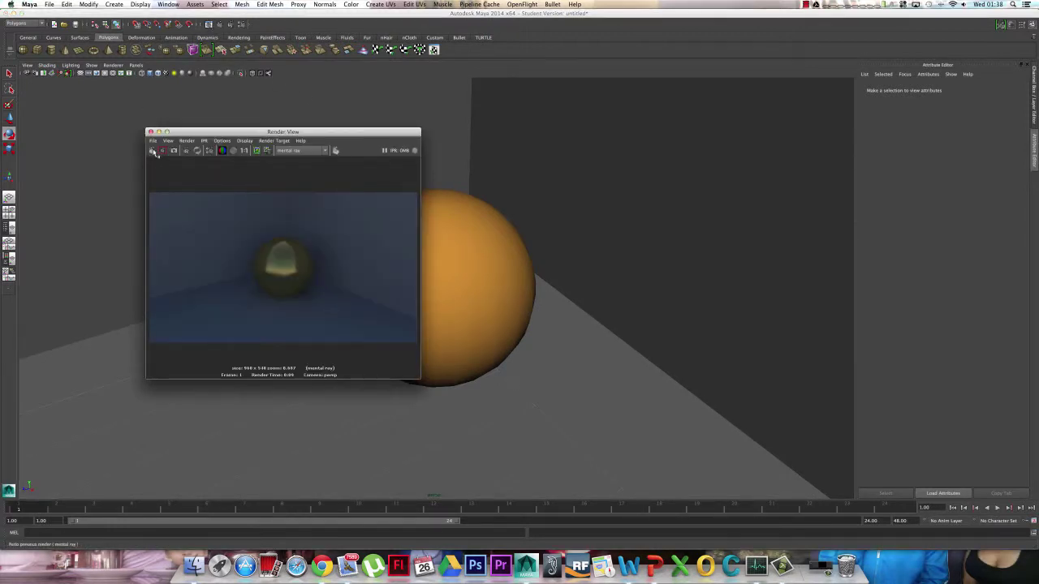
pyautogui.click(152, 151)
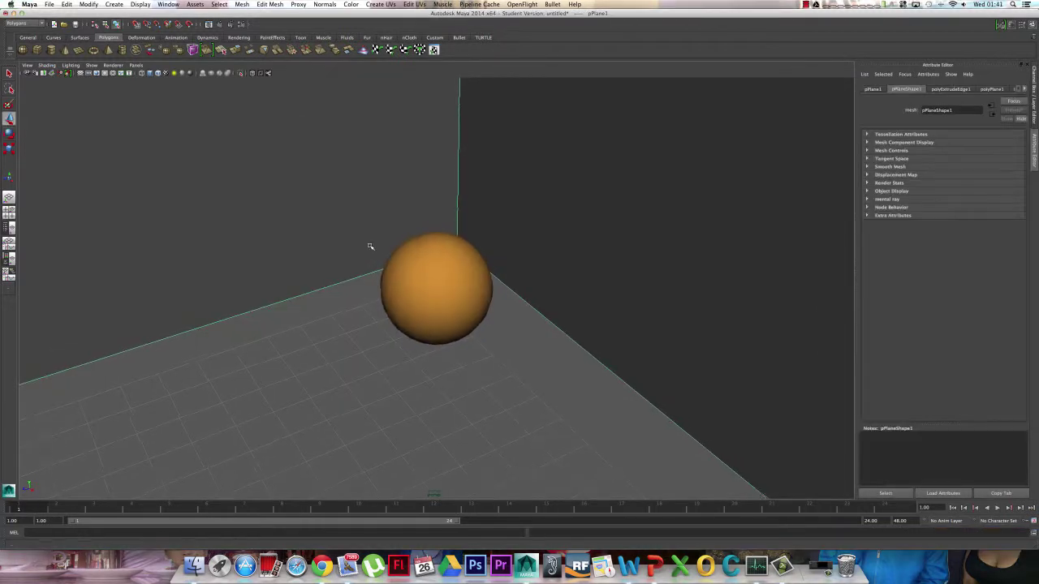
pyautogui.scroll(-3, 370, 247)
pyautogui.scroll(4, 391, 233)
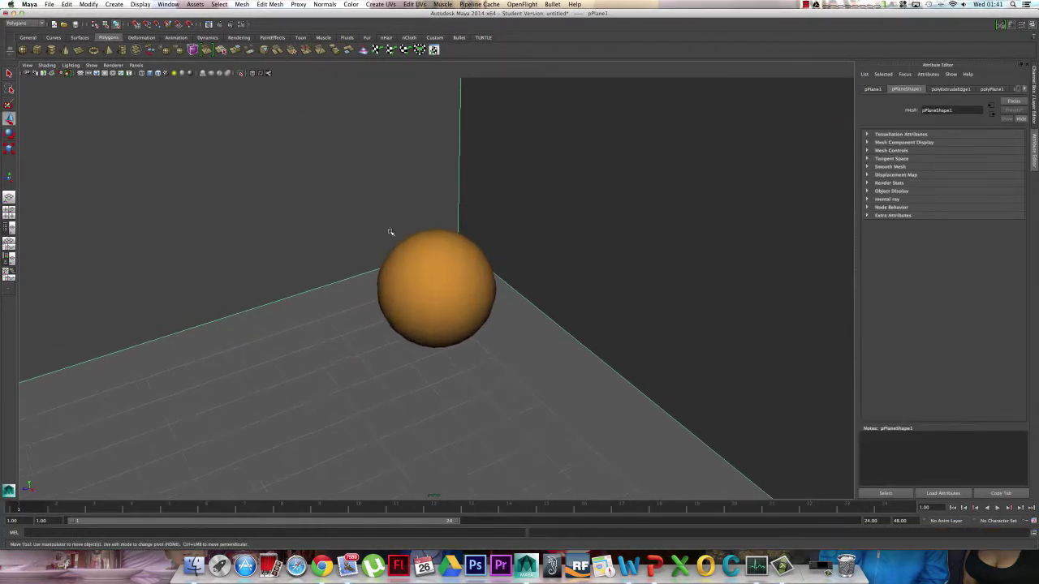
pyautogui.scroll(-4, 390, 232)
pyautogui.scroll(4, 389, 238)
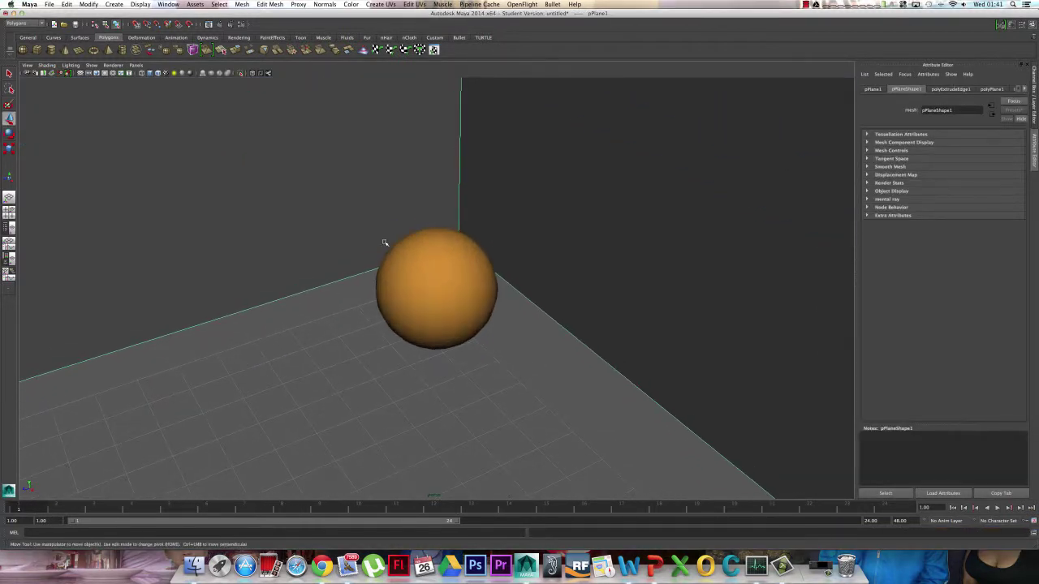
pyautogui.keyDown('alt'); pyautogui.moveTo(385, 243); pyautogui.dragTo(360, 233); pyautogui.keyUp('alt')
pyautogui.scroll(-2, 378, 236)
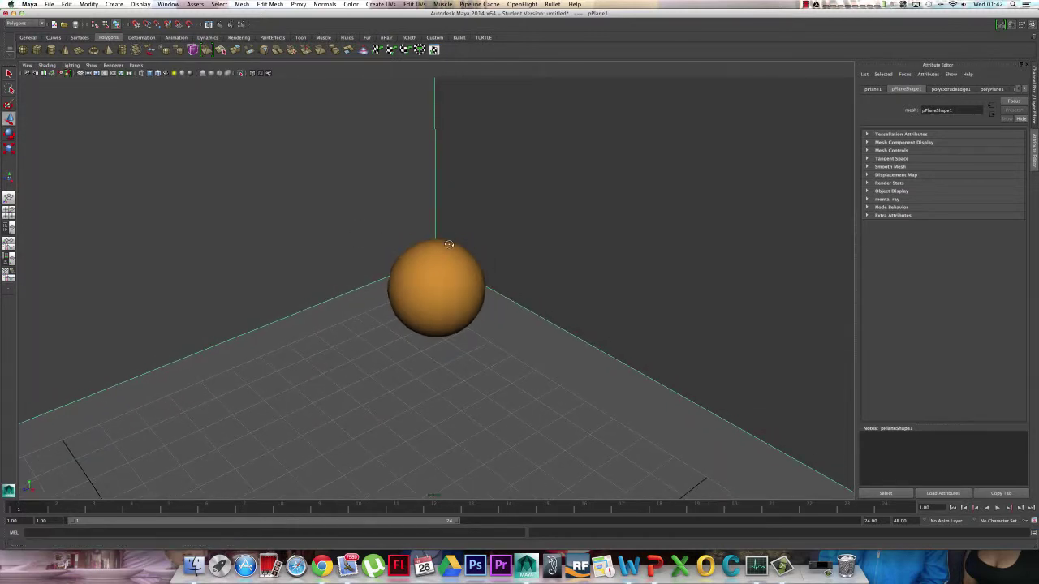
pyautogui.keyDown('alt'); pyautogui.moveTo(449, 245); pyautogui.dragTo(447, 247); pyautogui.keyUp('alt')
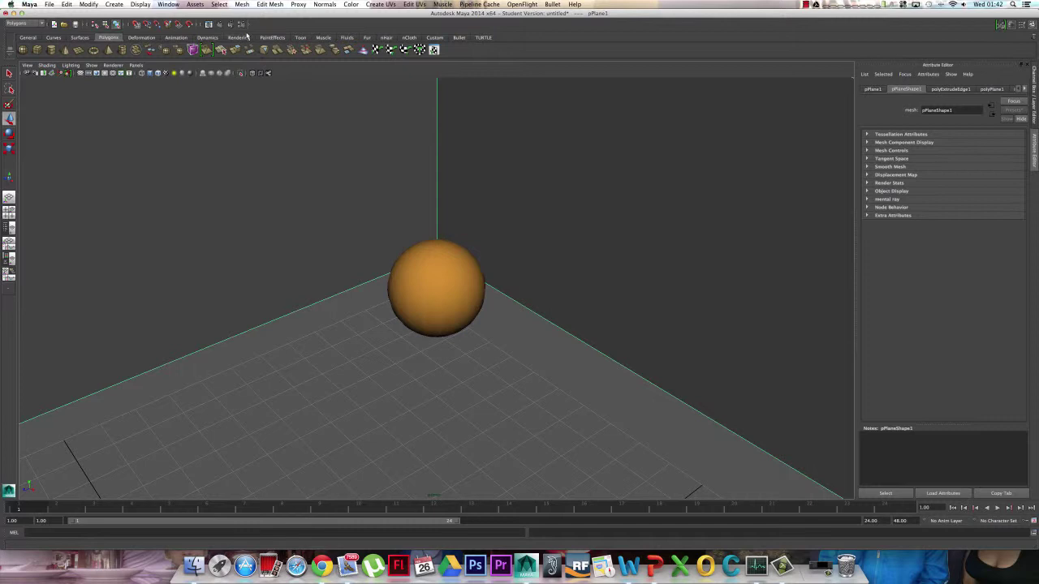
# Open the render settings, review the Quality, Features and Passes options, and show the Image Size options among the Common settings
pyautogui.click(241, 24)
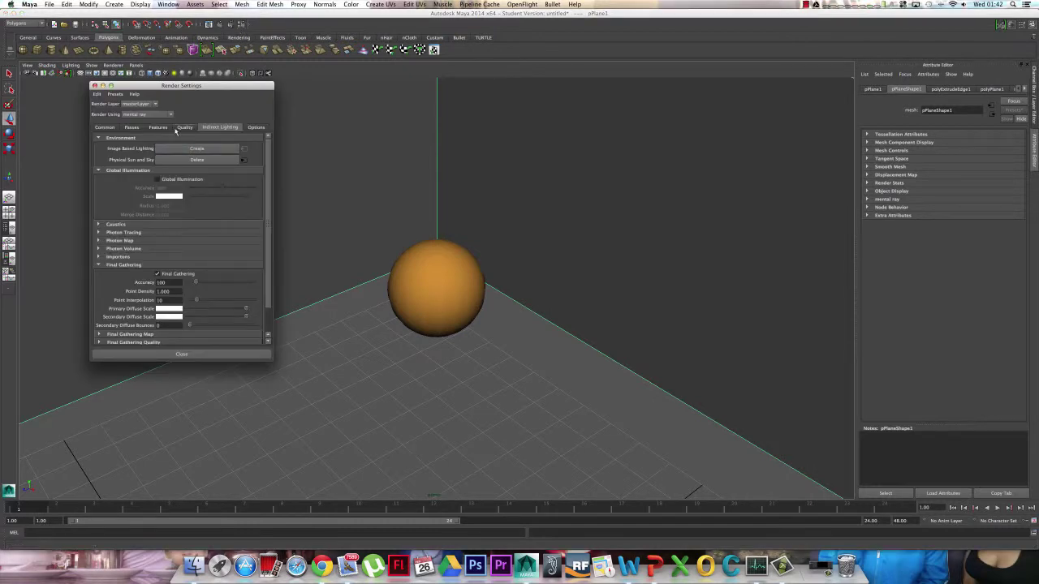
pyautogui.click(182, 128)
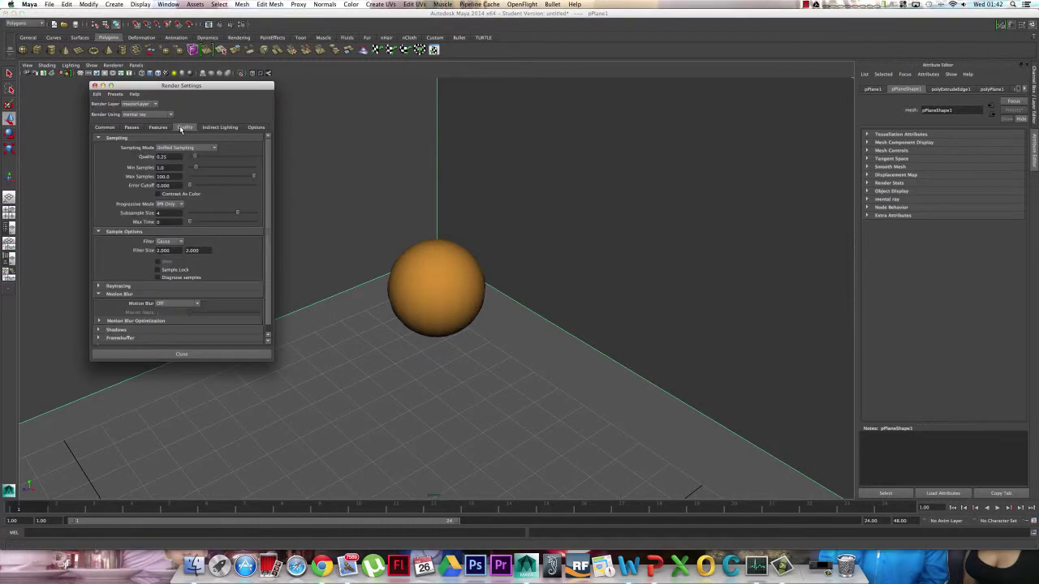
pyautogui.click(158, 128)
pyautogui.click(129, 128)
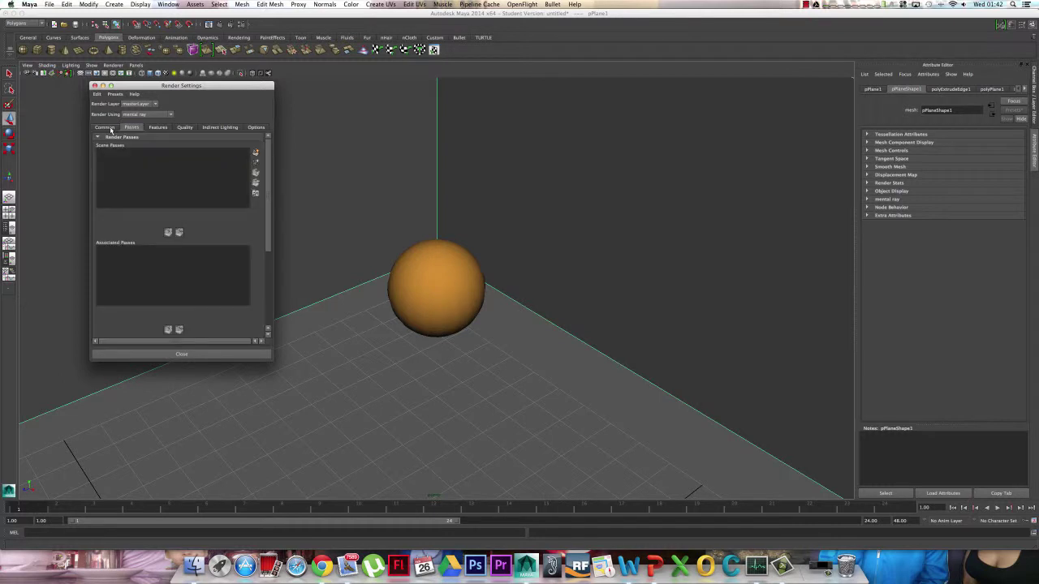
pyautogui.click(110, 129)
pyautogui.scroll(-5, 134, 179)
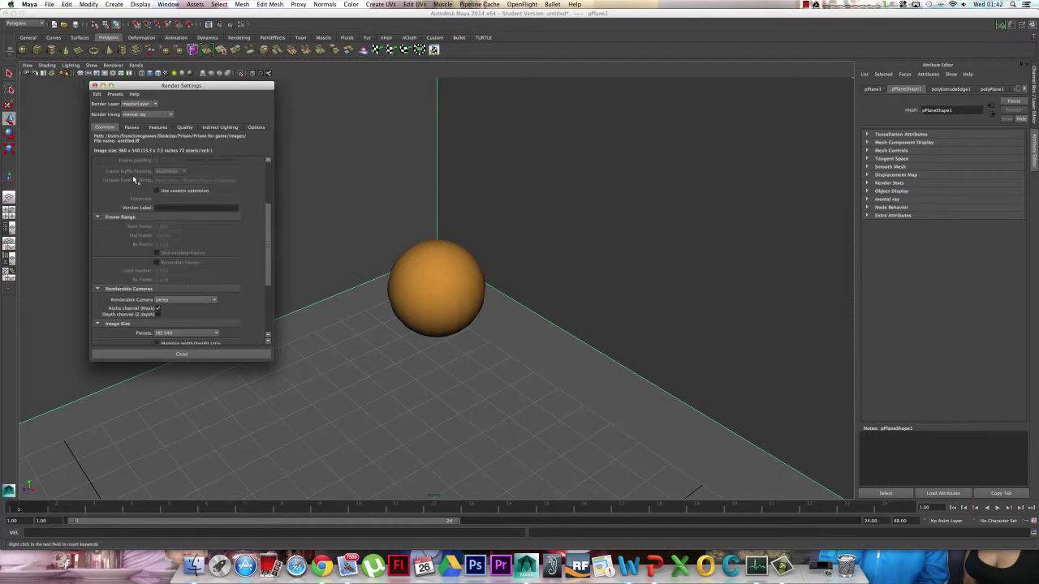
pyautogui.scroll(-3, 160, 314)
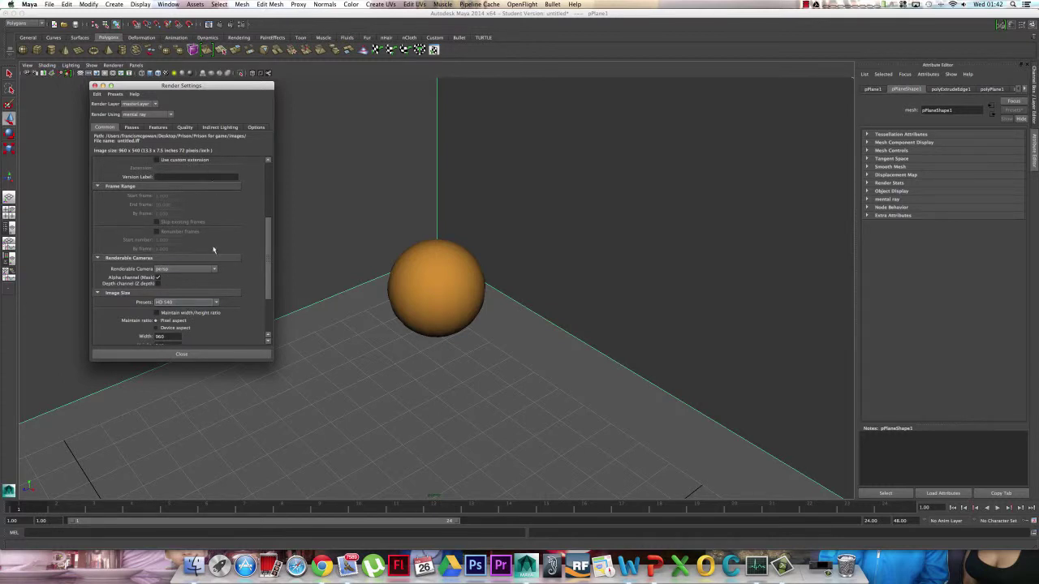
# Look through the render's Image Size presets as far as HD 1080
pyautogui.click(215, 302)
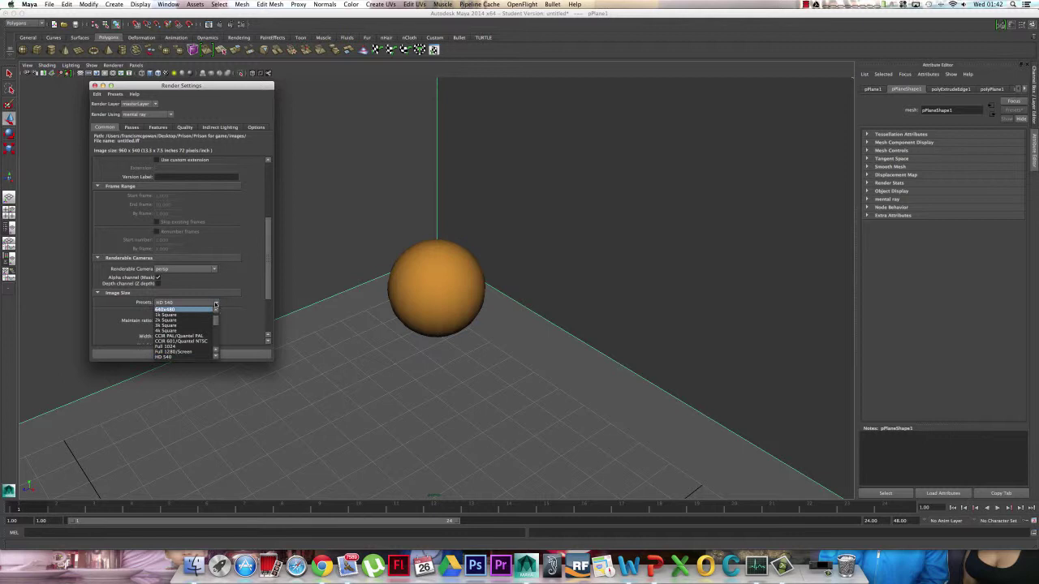
pyautogui.click(167, 351)
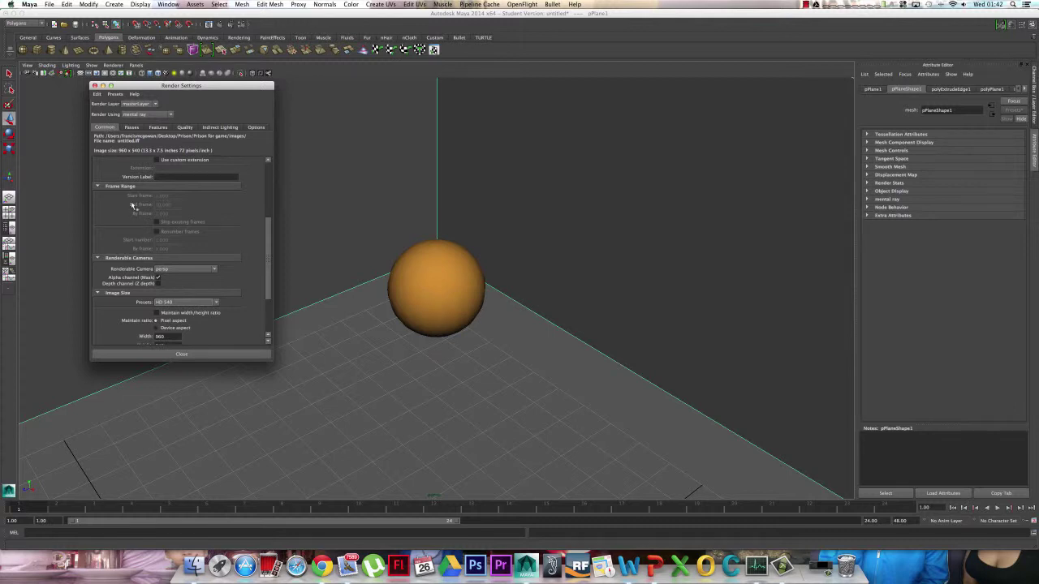
pyautogui.scroll(-1, 149, 220)
pyautogui.scroll(-2, 148, 223)
pyautogui.scroll(2, 151, 268)
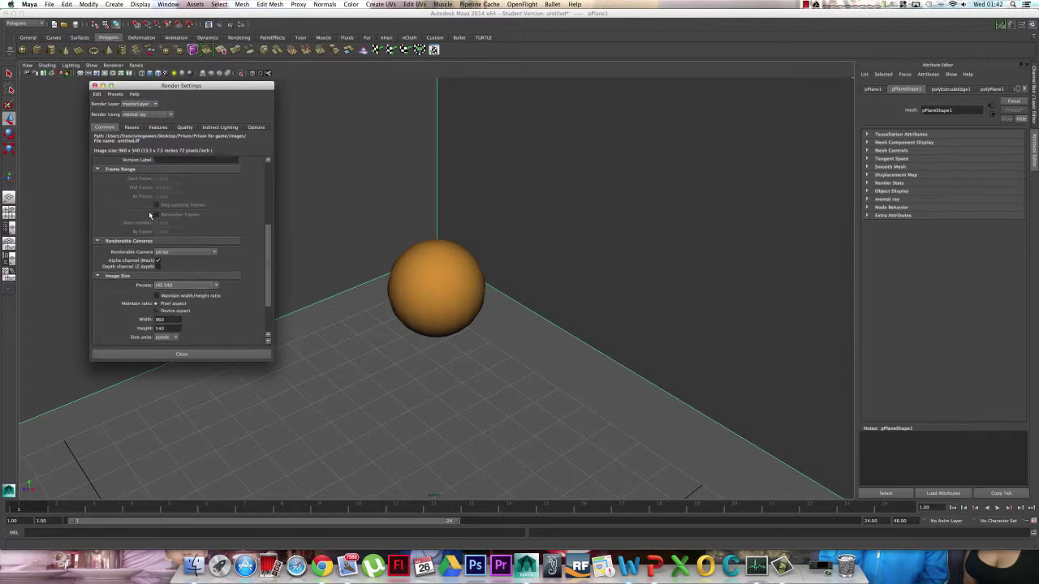
pyautogui.click(172, 281)
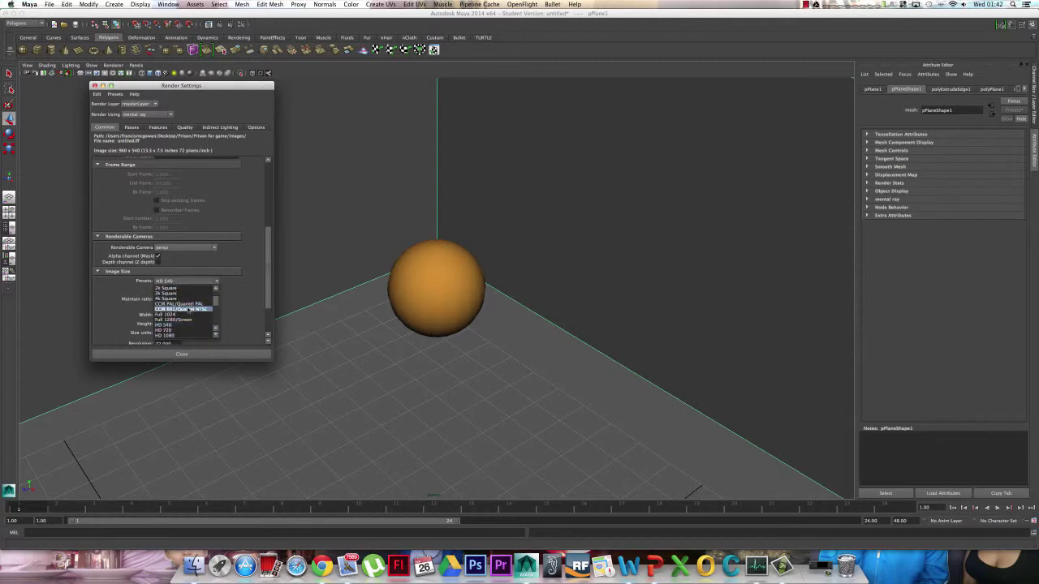
pyautogui.scroll(-2, 186, 312)
pyautogui.scroll(-1, 186, 325)
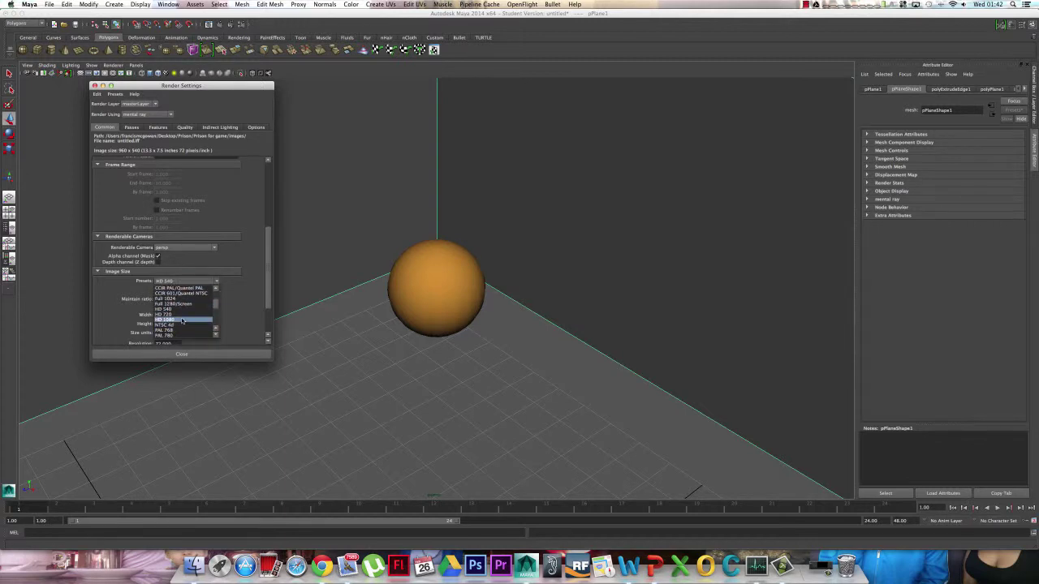